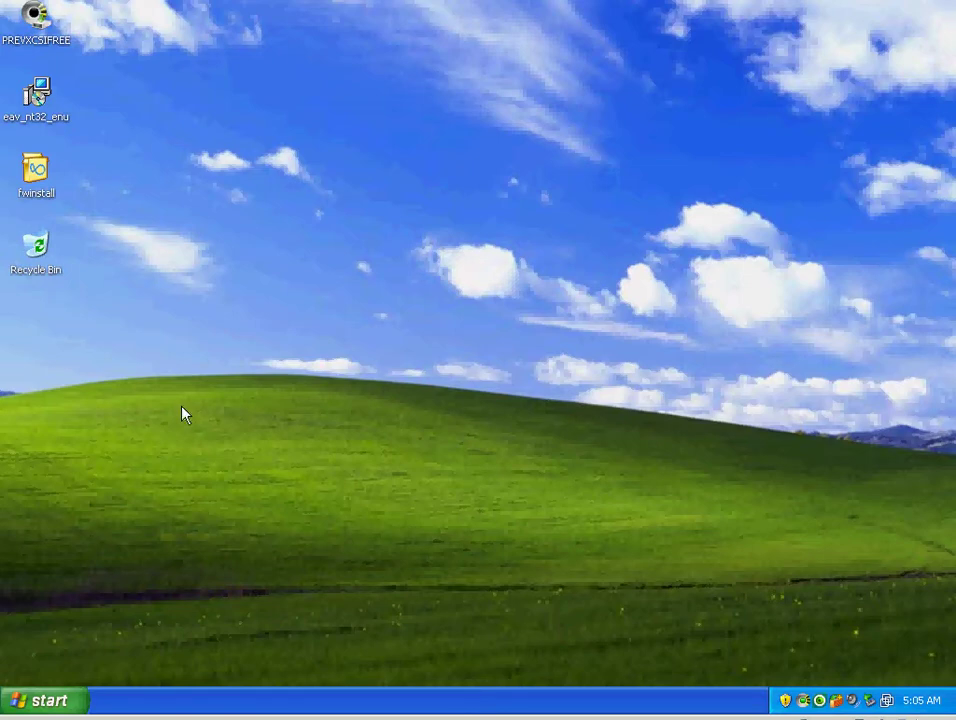
pyautogui.click(45, 700)
pyautogui.click(107, 322)
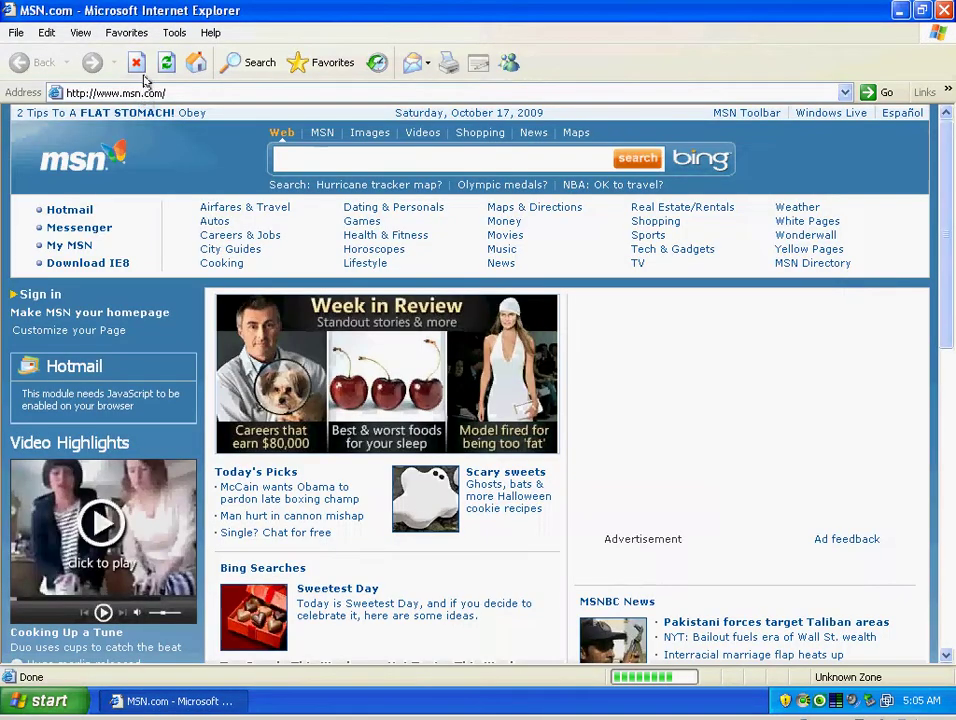
pyautogui.click(150, 92)
pyautogui.rightClick(185, 93)
pyautogui.click(205, 155)
pyautogui.press('Return')
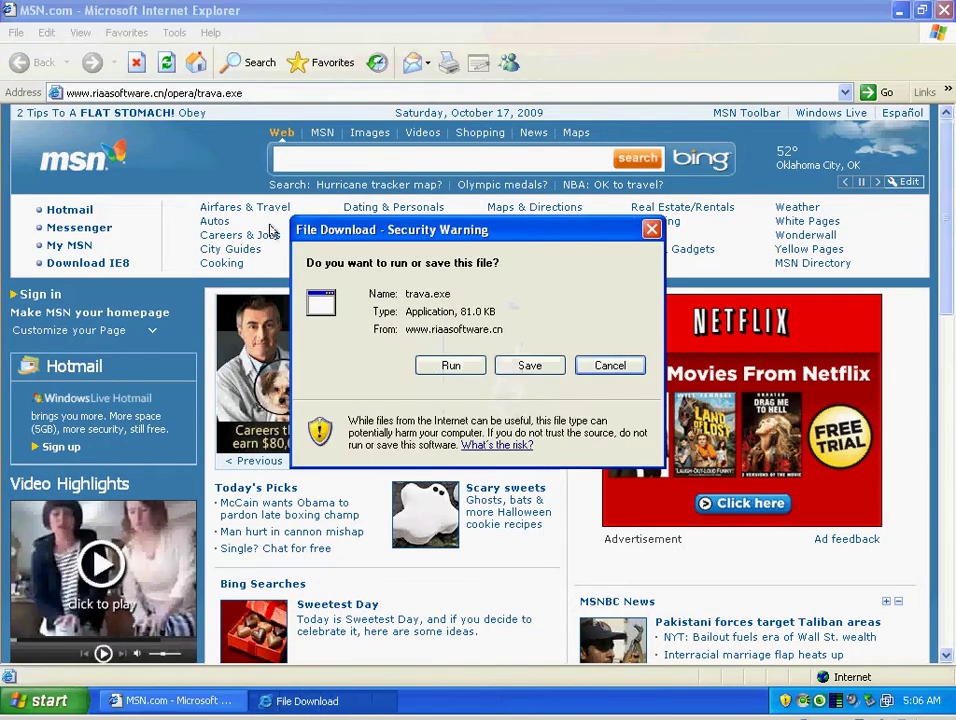
pyautogui.click(449, 367)
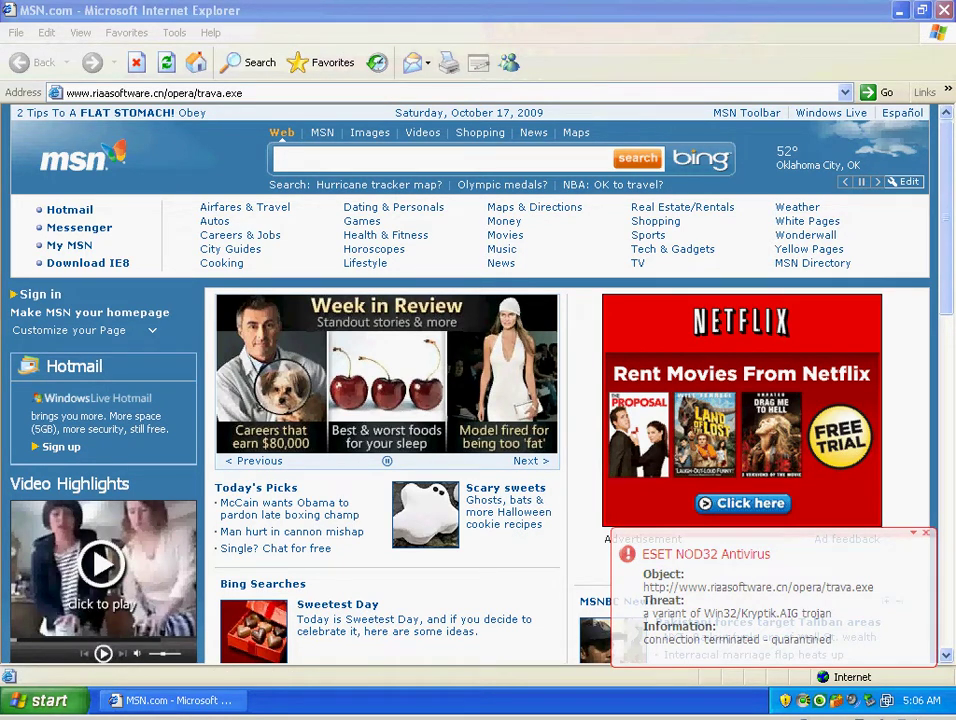
# Step: Replace the browser address with the copied test link homut1.cn/1/update.exe and load it
pyautogui.click(267, 93)
pyautogui.rightClick(267, 93)
pyautogui.press('a')
pyautogui.rightClick(267, 93)
pyautogui.click(296, 158)
pyautogui.press('Return')
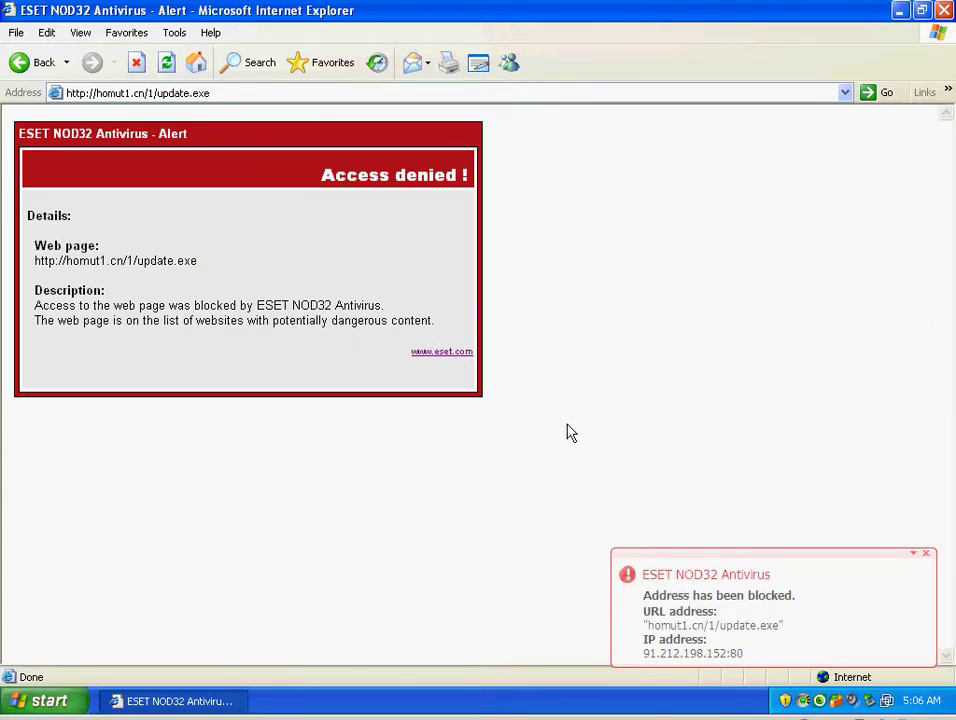
# Step: Load mafiavirtual.net/poly/exe.exe, run the offered exe.exe and dismiss the download error
pyautogui.click(222, 92)
pyautogui.rightClick(222, 92)
pyautogui.click(250, 158)
pyautogui.press('Return')
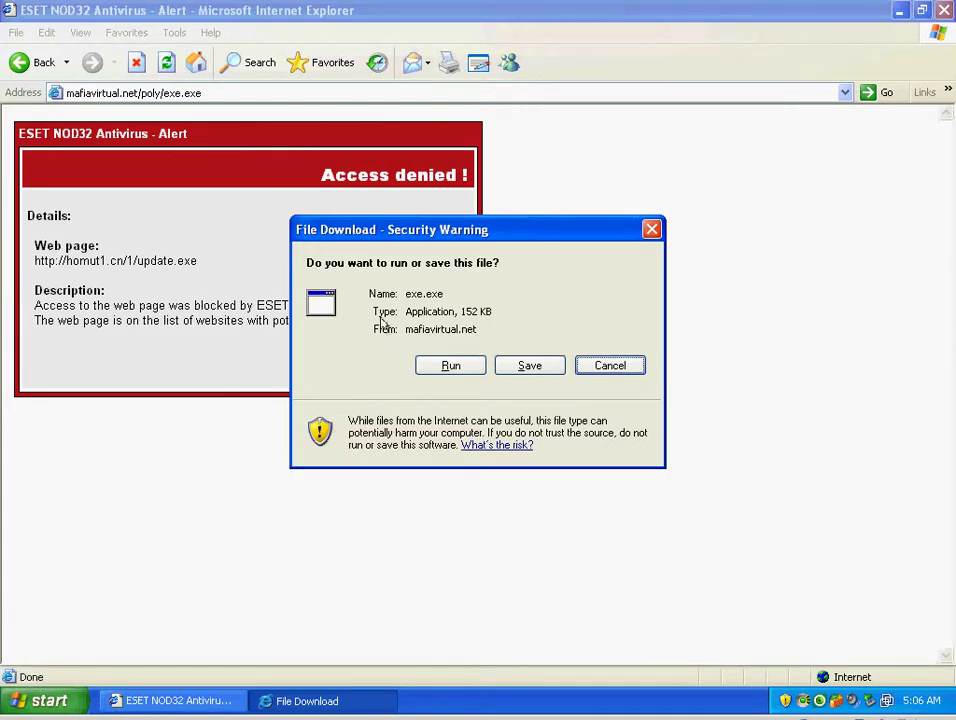
pyautogui.click(450, 365)
pyautogui.click(476, 409)
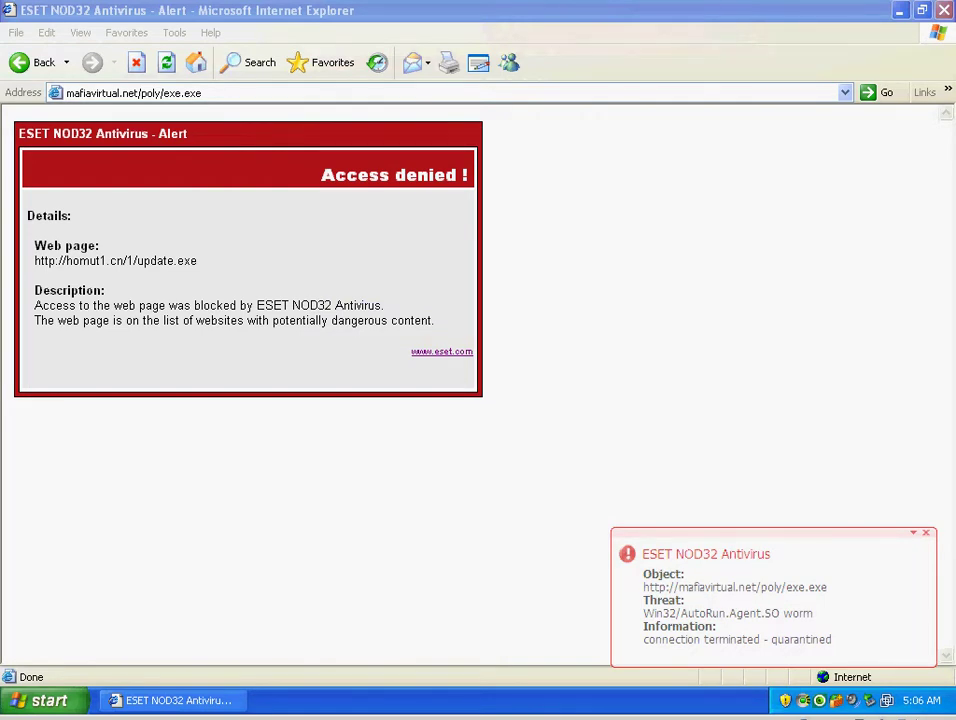
# Step: Load the next copied test link, which leads to the SoftSoldier page, and accept its virus warning
pyautogui.click(224, 93)
pyautogui.rightClick(224, 93)
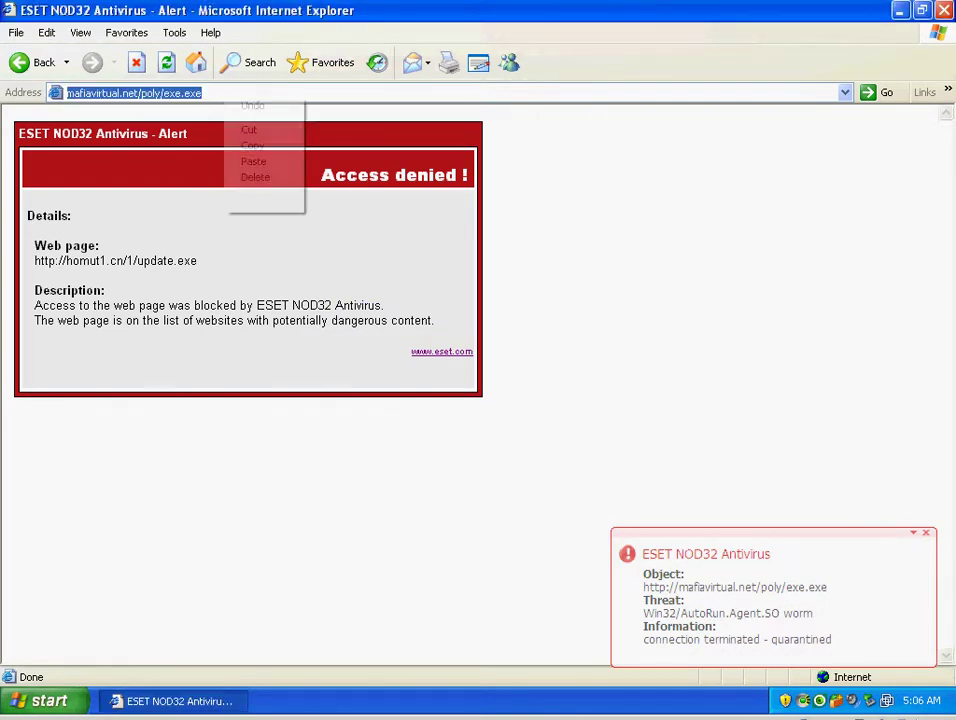
pyautogui.click(252, 161)
pyautogui.press('Return')
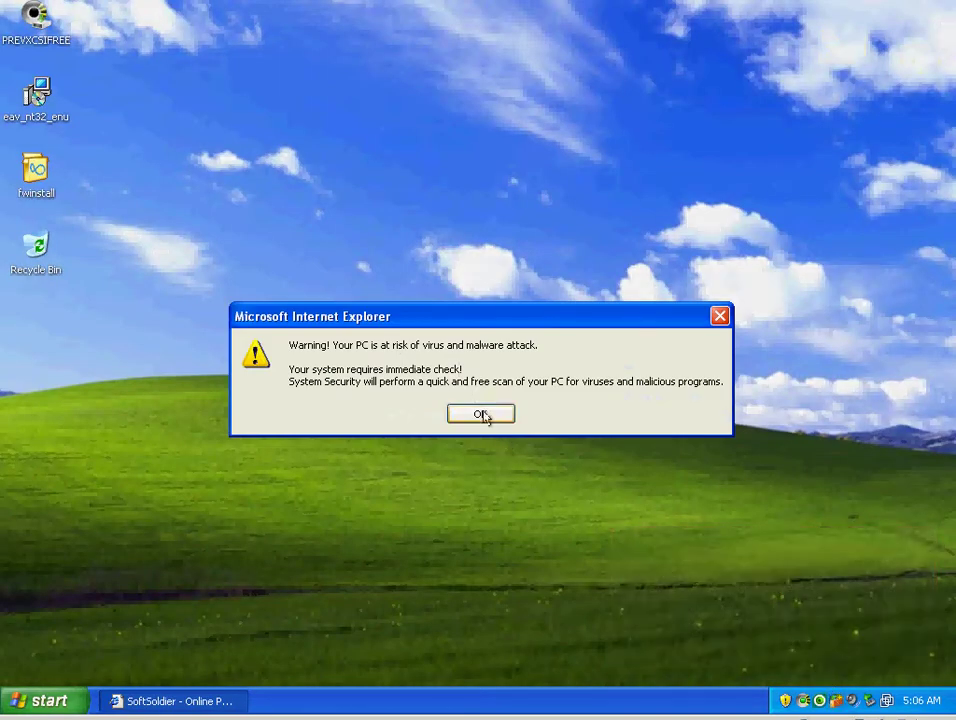
pyautogui.click(480, 413)
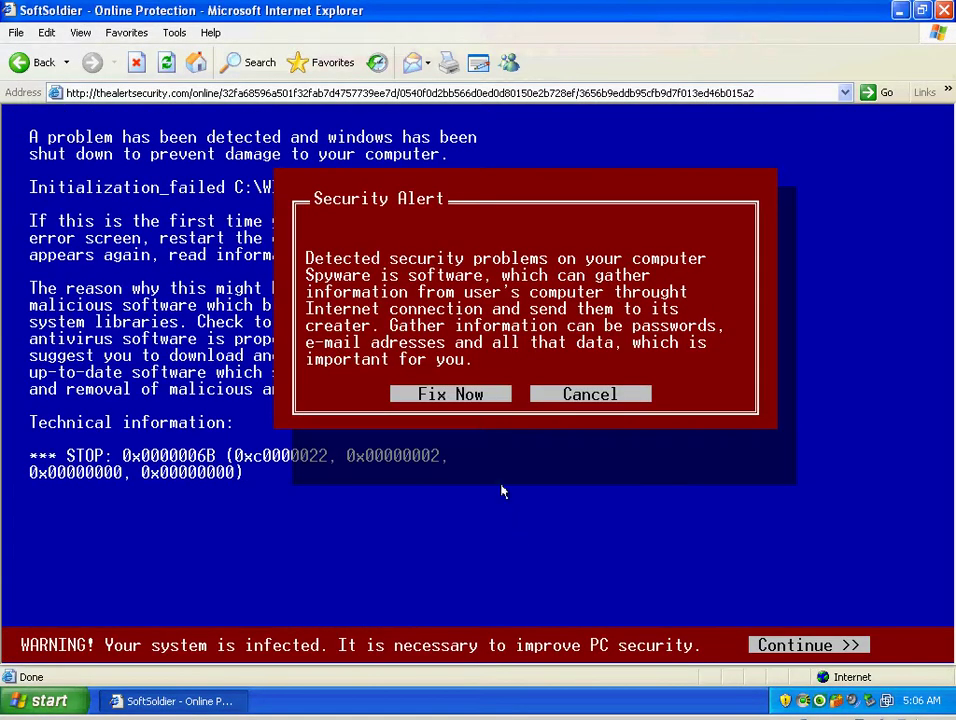
# Step: Accept the page's Security Alert fix, run setup.exe from skinswhoot.com, dismiss the download error and request the fix again
pyautogui.click(472, 393)
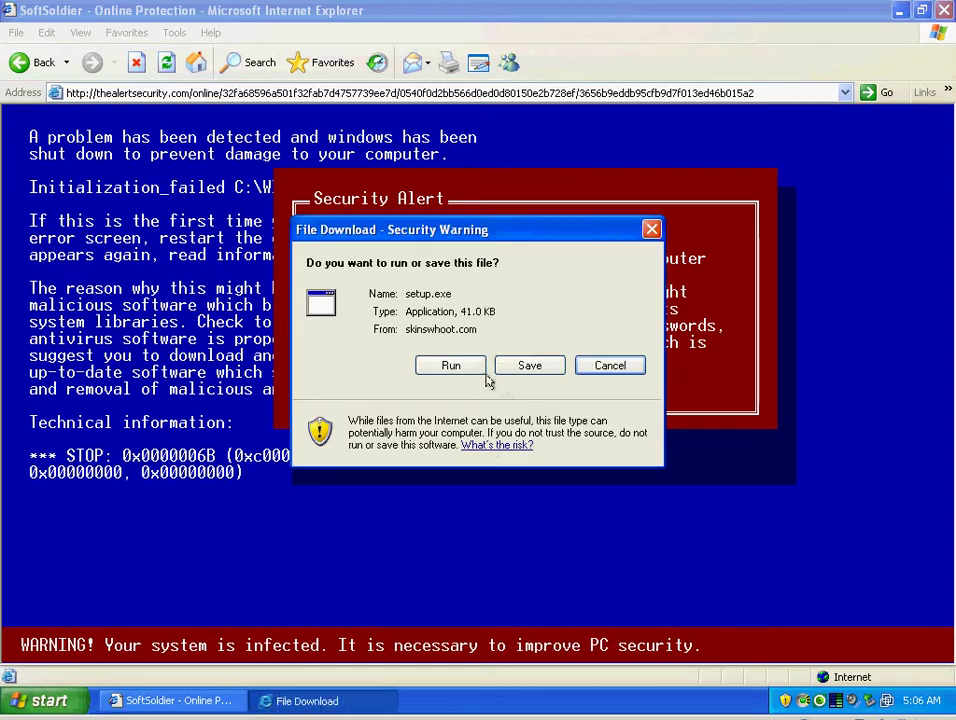
pyautogui.click(478, 370)
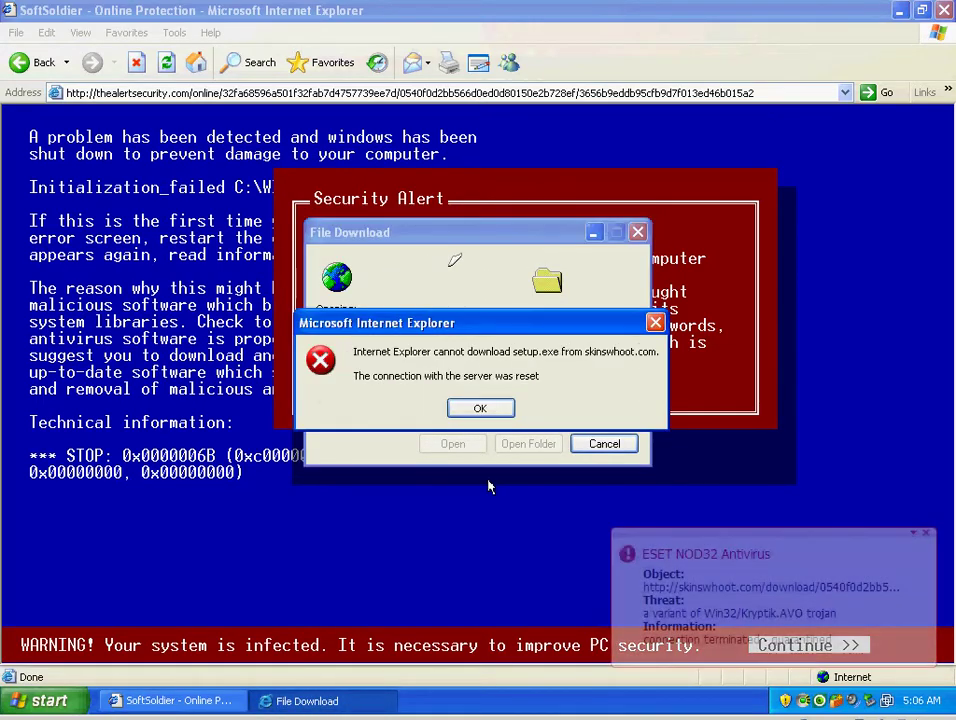
pyautogui.click(480, 408)
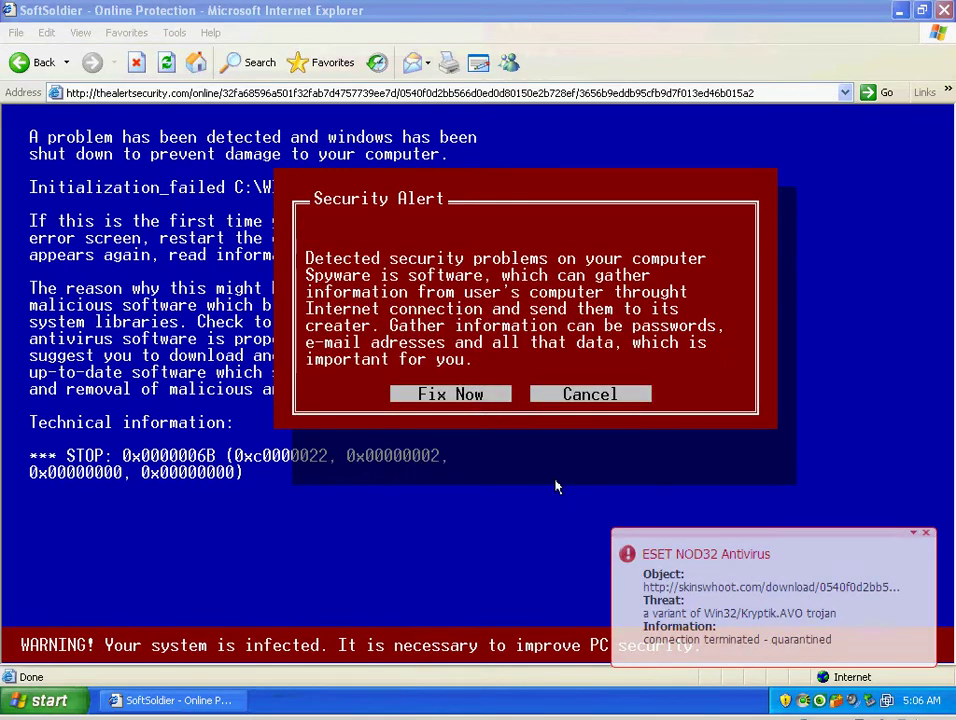
pyautogui.click(493, 393)
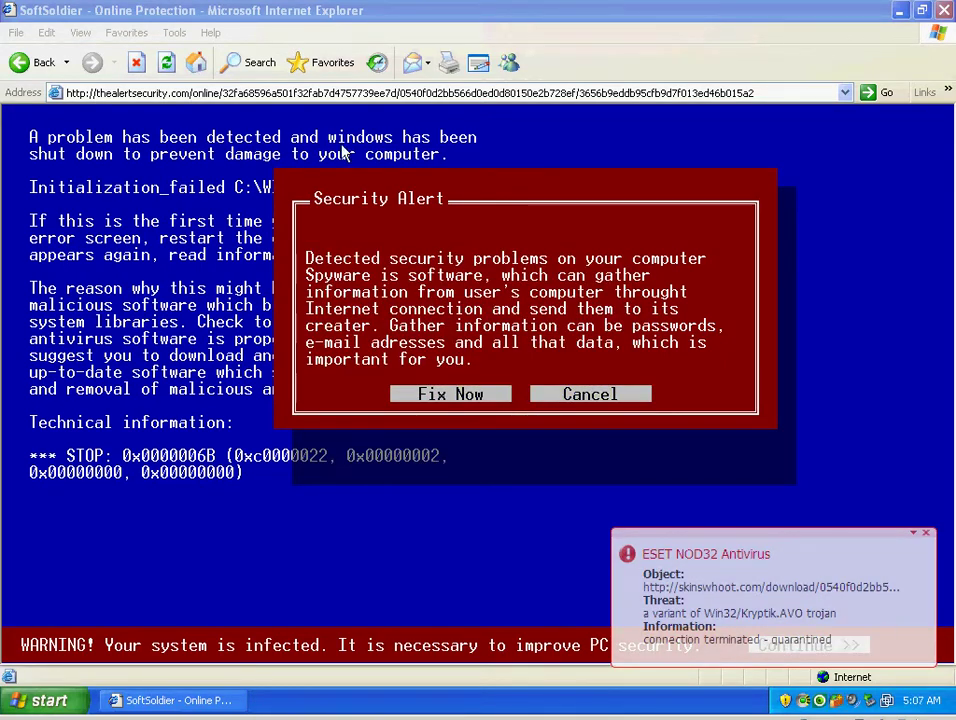
pyautogui.click(347, 92)
pyautogui.rightClick(347, 93)
pyautogui.click(376, 145)
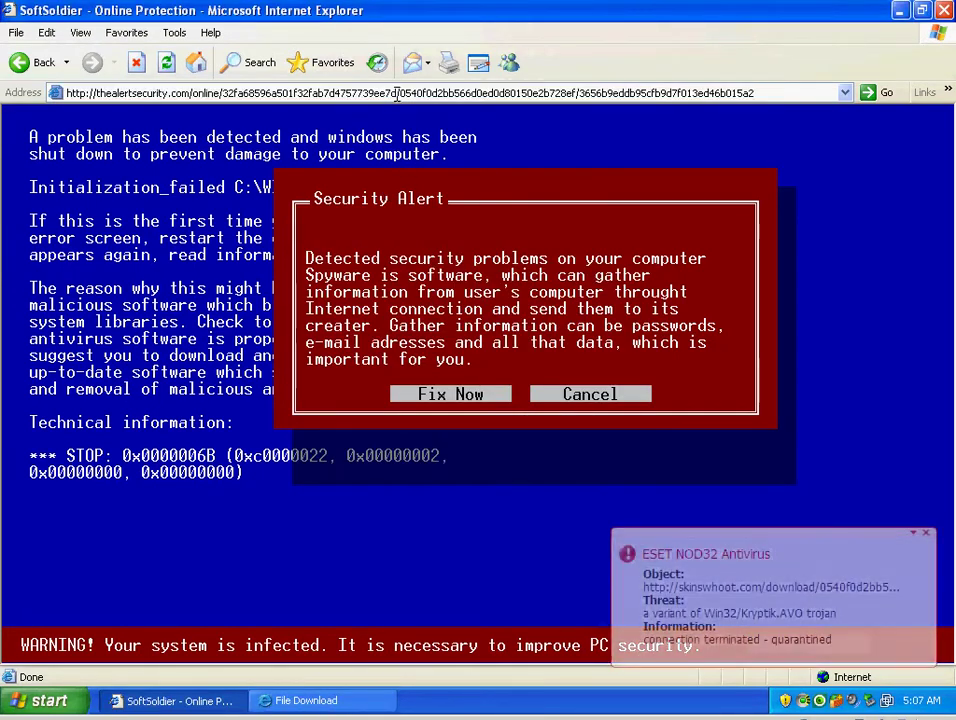
pyautogui.rightClick(398, 93)
pyautogui.click(420, 156)
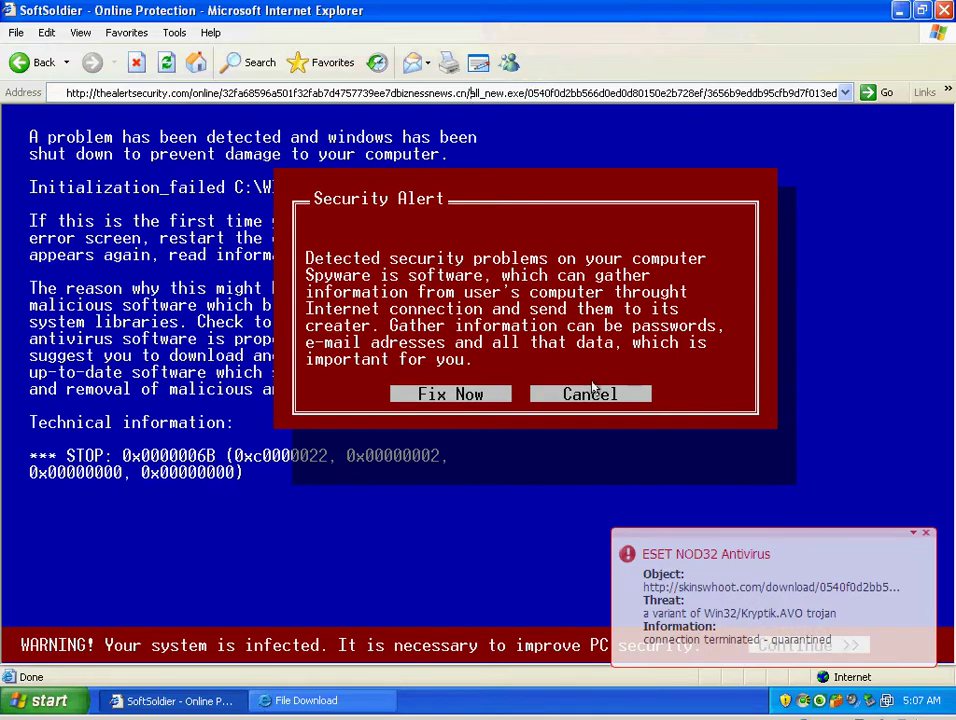
# Step: Cancel the Security Alert and setup.exe download, and try to leave the SoftSoldier page for biznessnews.cn/all_new.exe
pyautogui.click(603, 394)
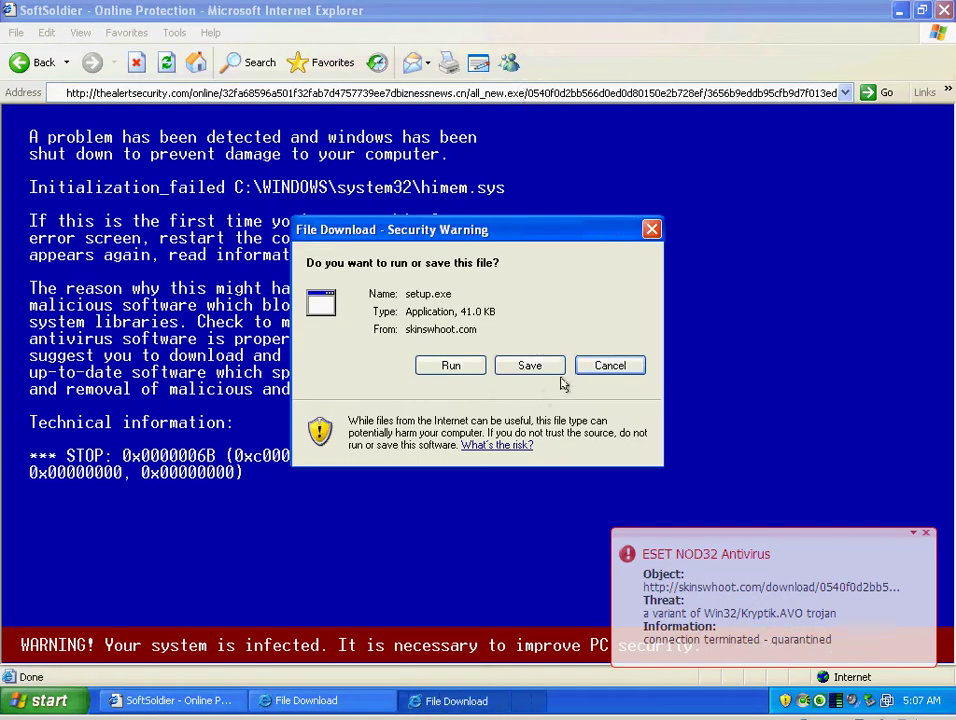
pyautogui.click(583, 366)
pyautogui.click(536, 93)
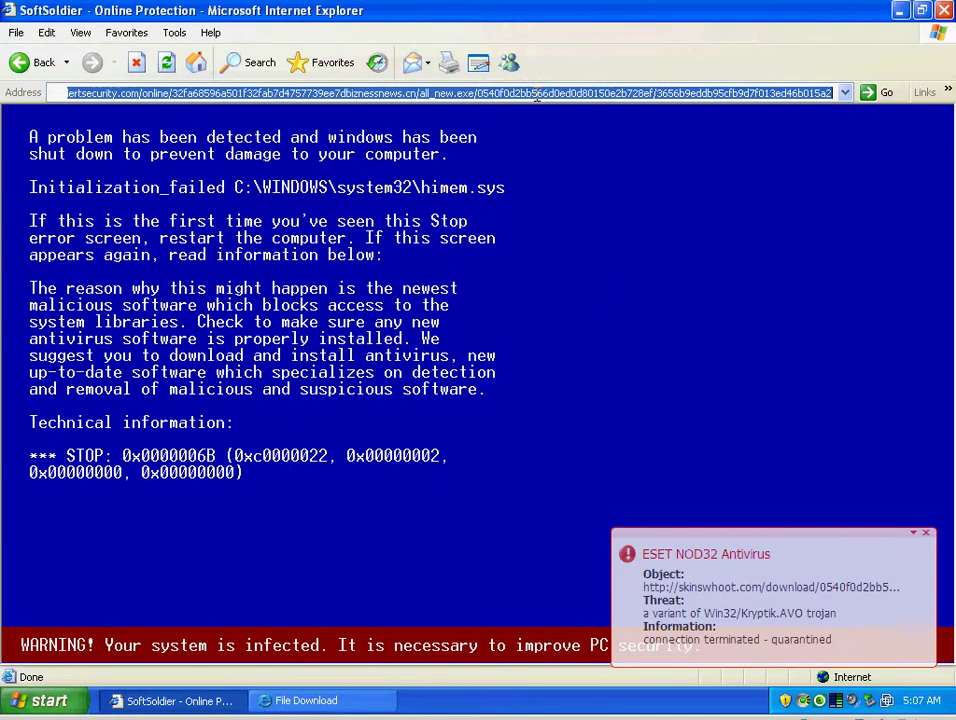
pyautogui.press('Delete')
pyautogui.hotkey('ctrl', 'v')
pyautogui.press('Return')
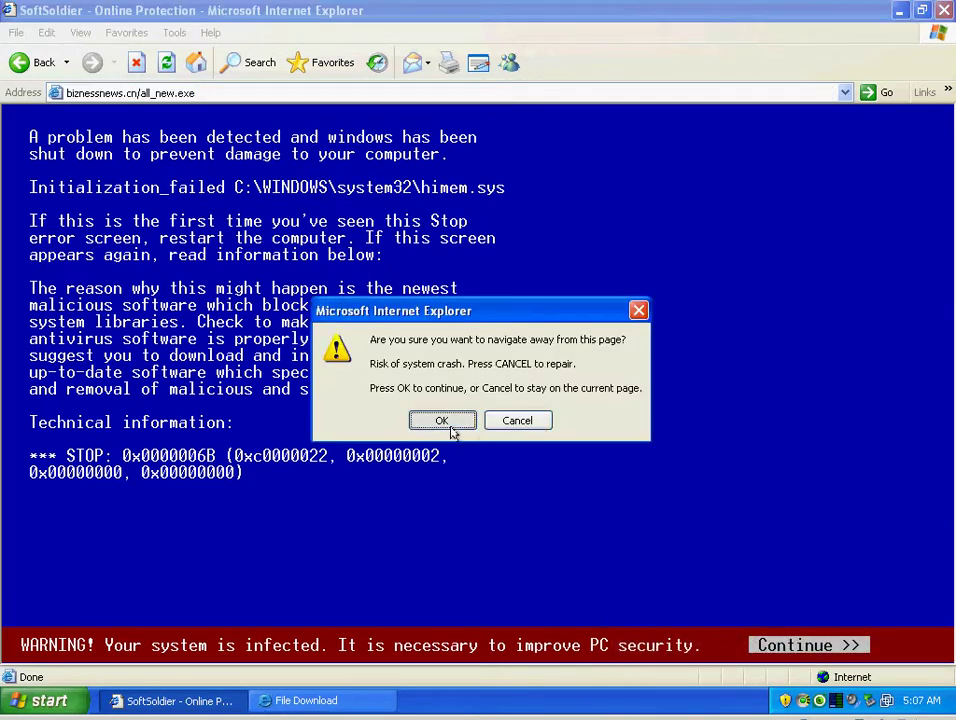
pyautogui.click(448, 427)
pyautogui.press('Return')
pyautogui.click(224, 118)
pyautogui.click(245, 126)
pyautogui.click(438, 420)
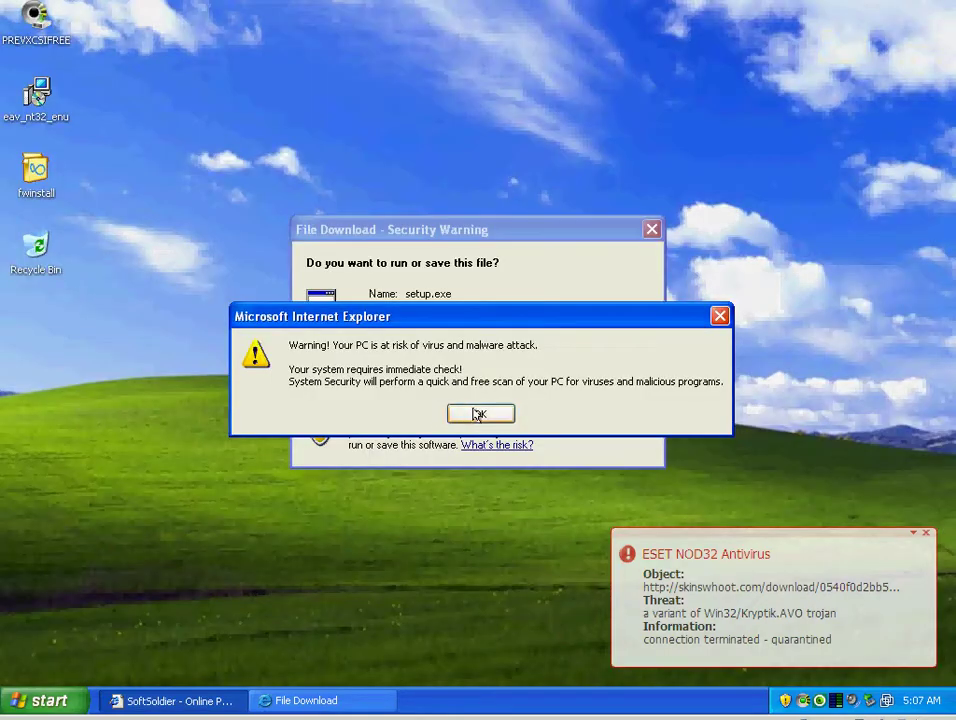
# Step: Dismiss the remaining SoftSoldier warnings and the pending setup.exe download prompt
pyautogui.click(478, 414)
pyautogui.click(452, 429)
pyautogui.click(514, 363)
# Step: Open a new Internet Explorer window and load biznessnews.cn/all_new.exe
pyautogui.click(92, 695)
pyautogui.click(117, 331)
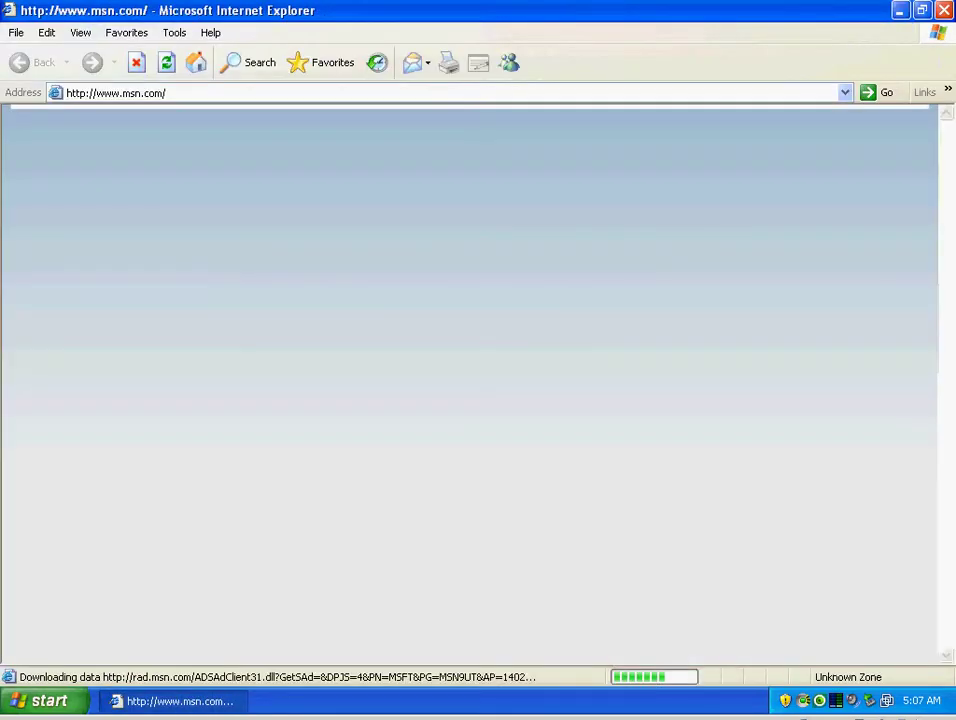
pyautogui.hotkey('ctrl', 'v')
pyautogui.press('Return')
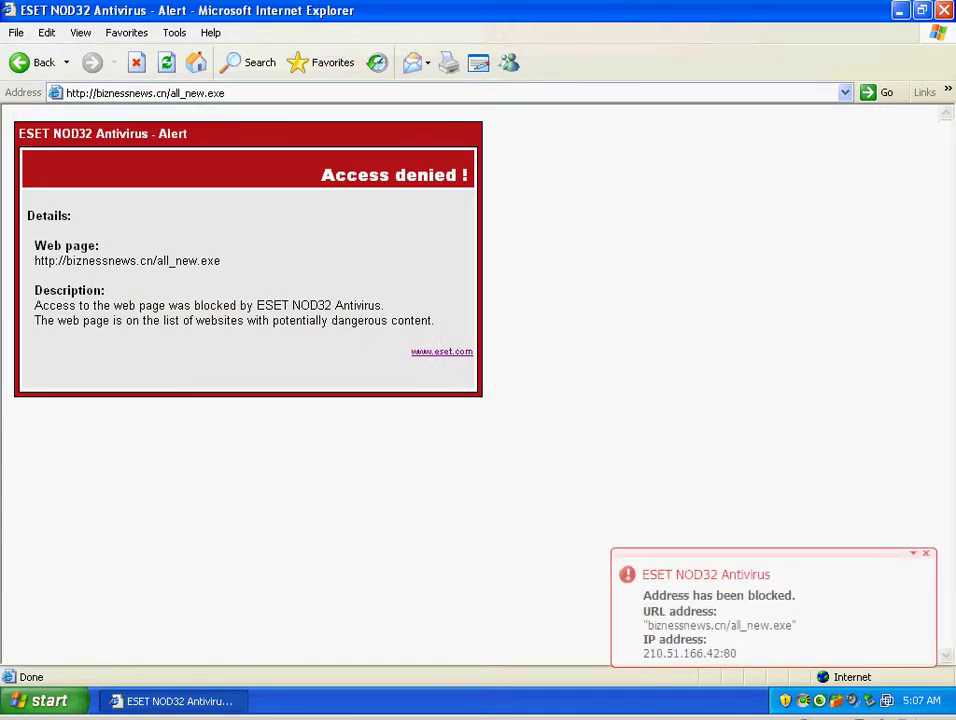
# Step: Load c-o-c-o.in/rel__crypt3.exe, run the download, and dismiss the error and the antivirus notification
pyautogui.click(300, 93)
pyautogui.rightClick(294, 93)
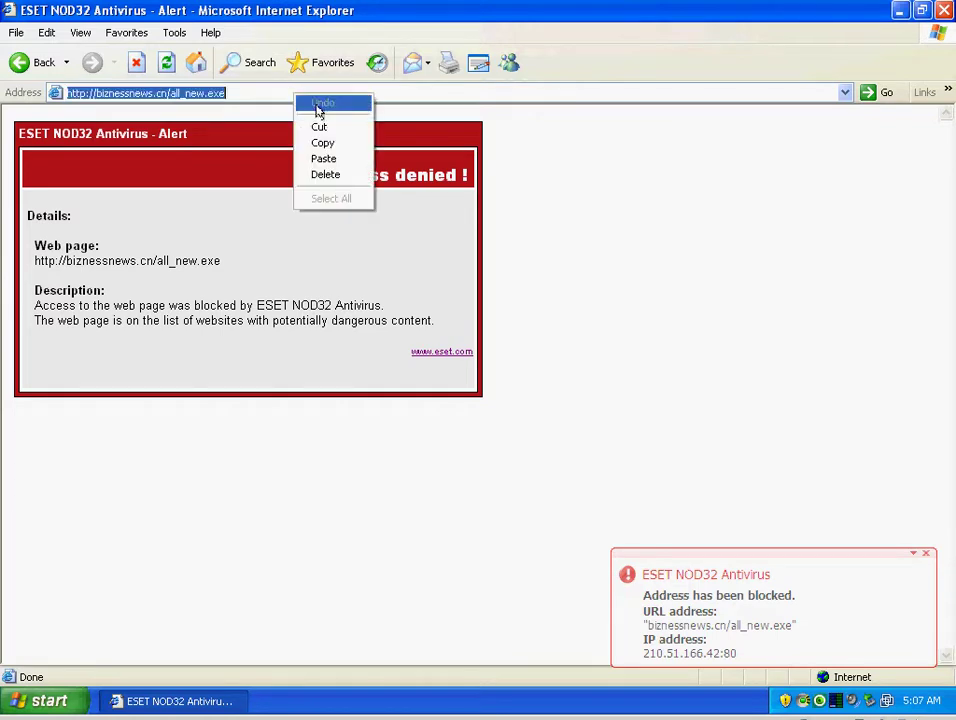
pyautogui.click(328, 157)
pyautogui.press('Return')
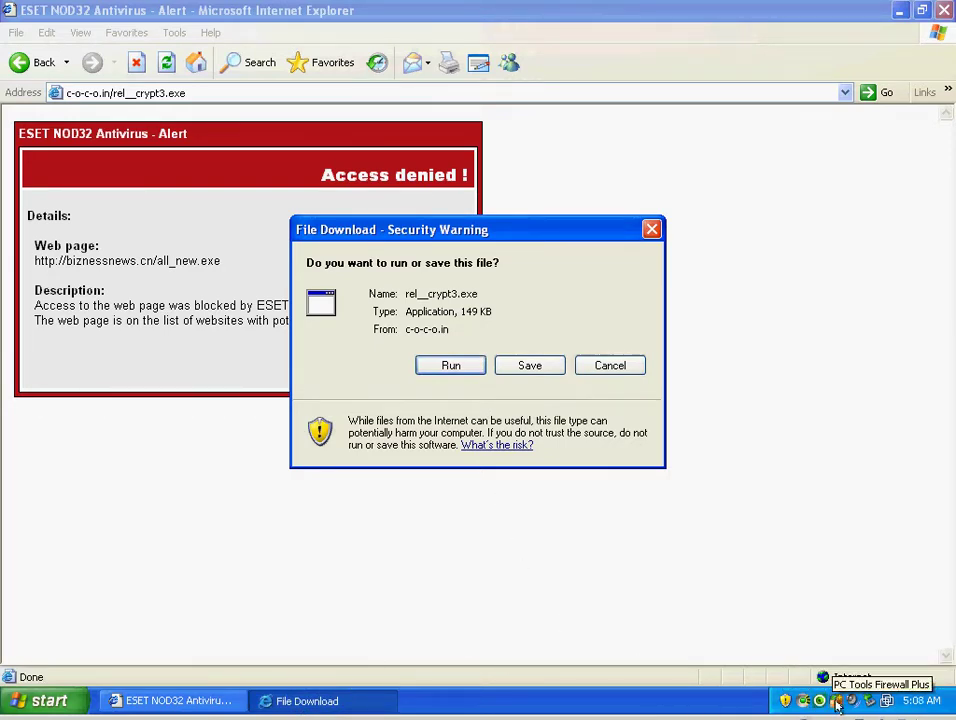
pyautogui.click(455, 370)
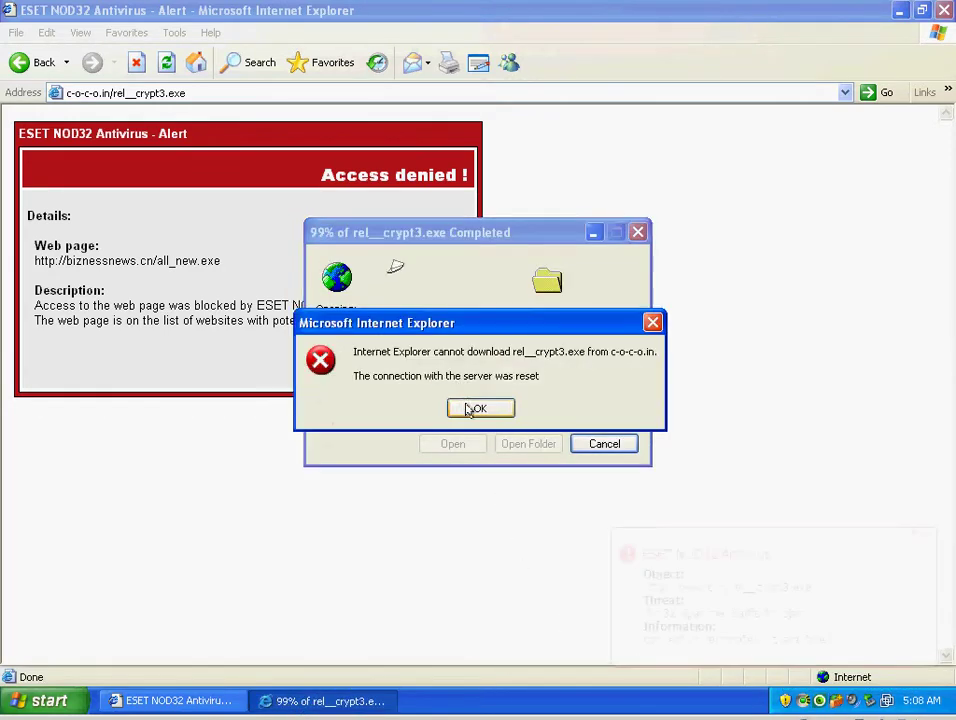
pyautogui.click(478, 406)
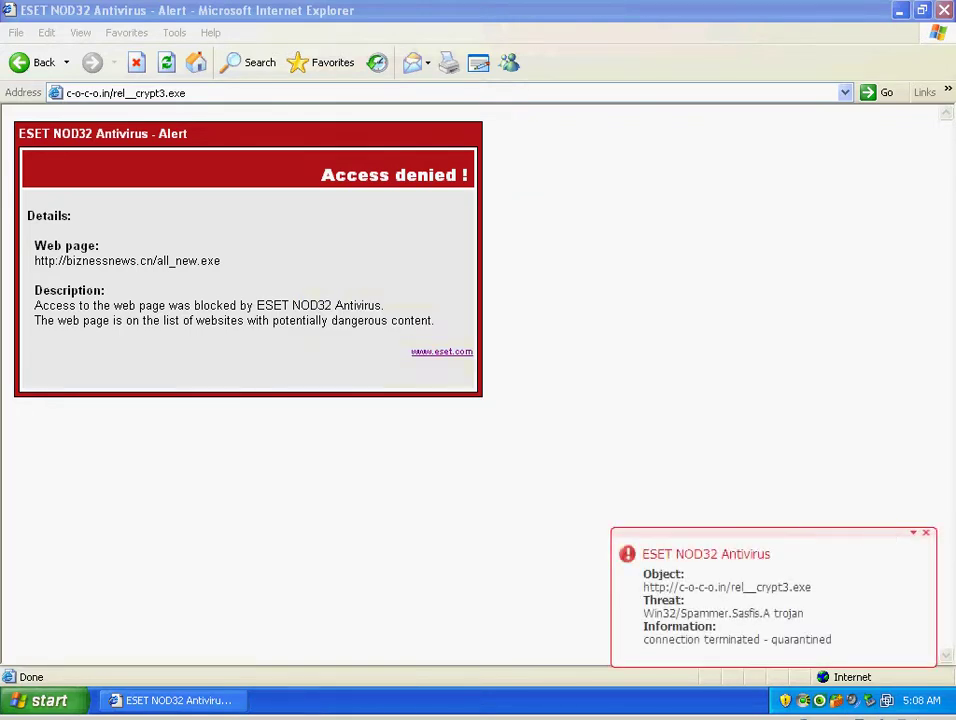
pyautogui.click(928, 540)
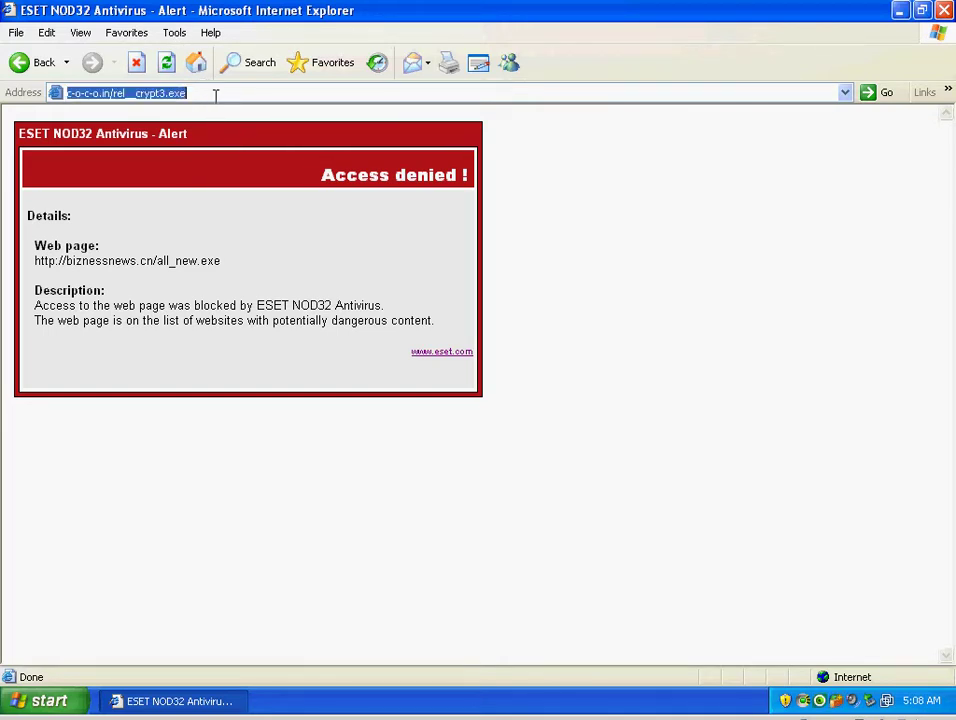
# Step: Load uvgadferbotario.com/dPH1q0UHU5t8A0C4v6xuo8zZs, run the offered Install.exe and dismiss the download error
pyautogui.hotkey('ctrl', 'v')
pyautogui.press('Return')
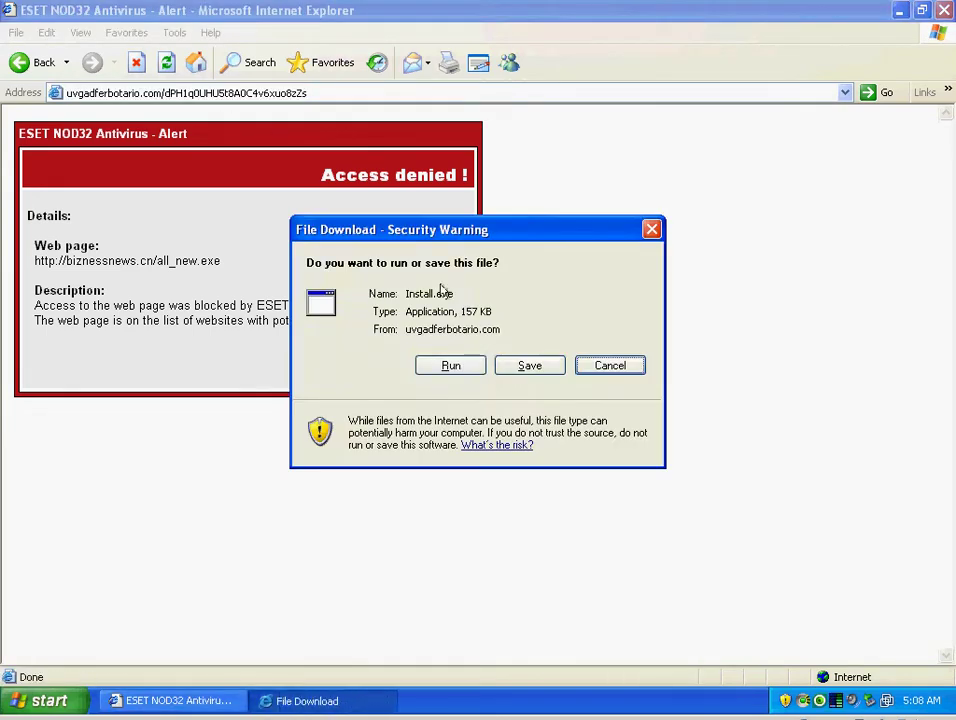
pyautogui.click(450, 367)
pyautogui.click(466, 403)
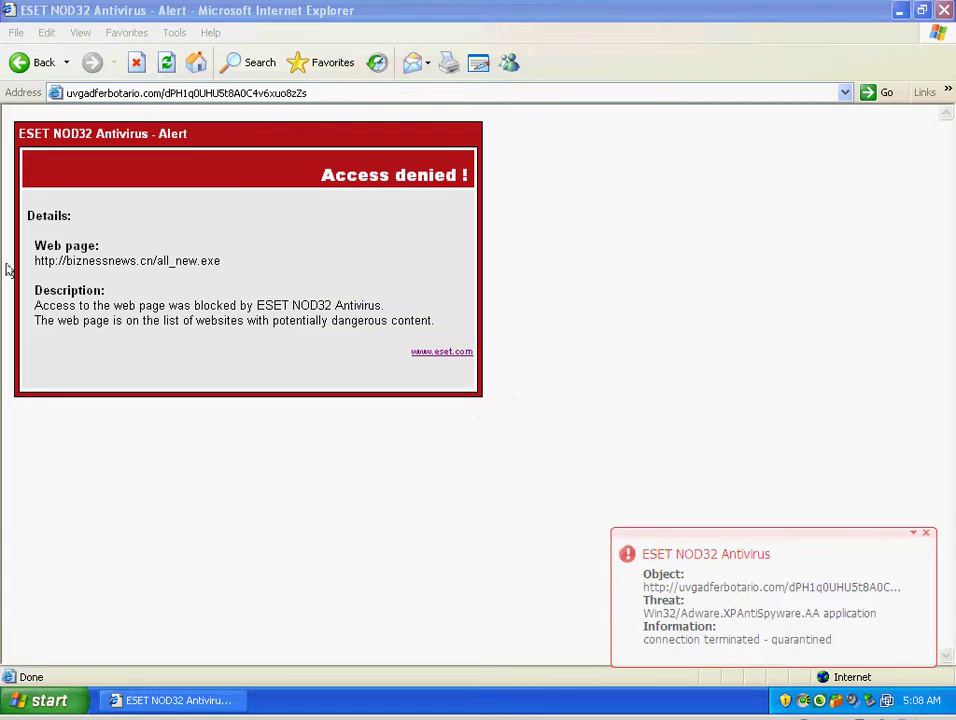
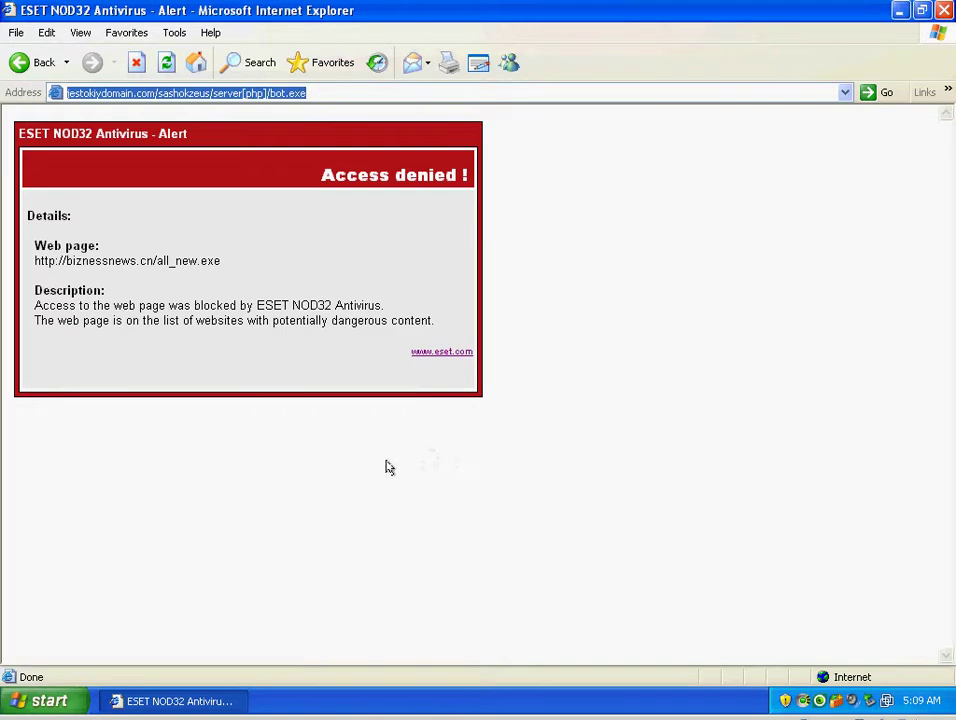
# Step: Load dabertugabusrav.com/HV1F0jss5jI8R0heR4LOO6V8RW, run the offered Install.exe and dismiss the download error
pyautogui.click(899, 14)
pyautogui.click(203, 701)
pyautogui.click(326, 93)
pyautogui.click(324, 94)
pyautogui.click(350, 88)
pyautogui.rightClick(352, 88)
pyautogui.click(383, 153)
pyautogui.press('Return')
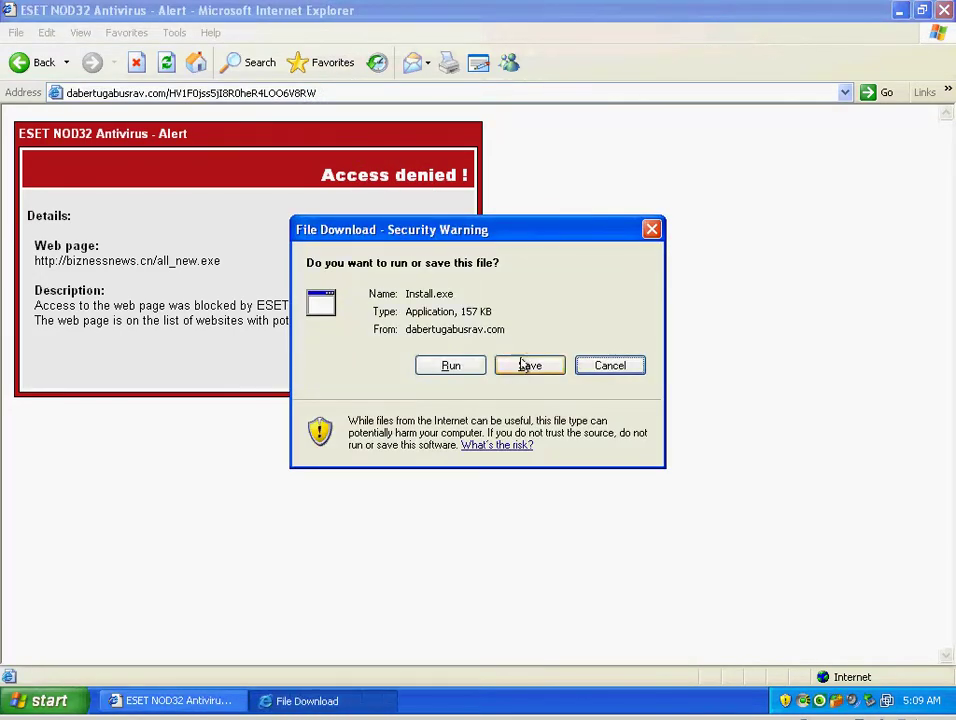
pyautogui.click(459, 368)
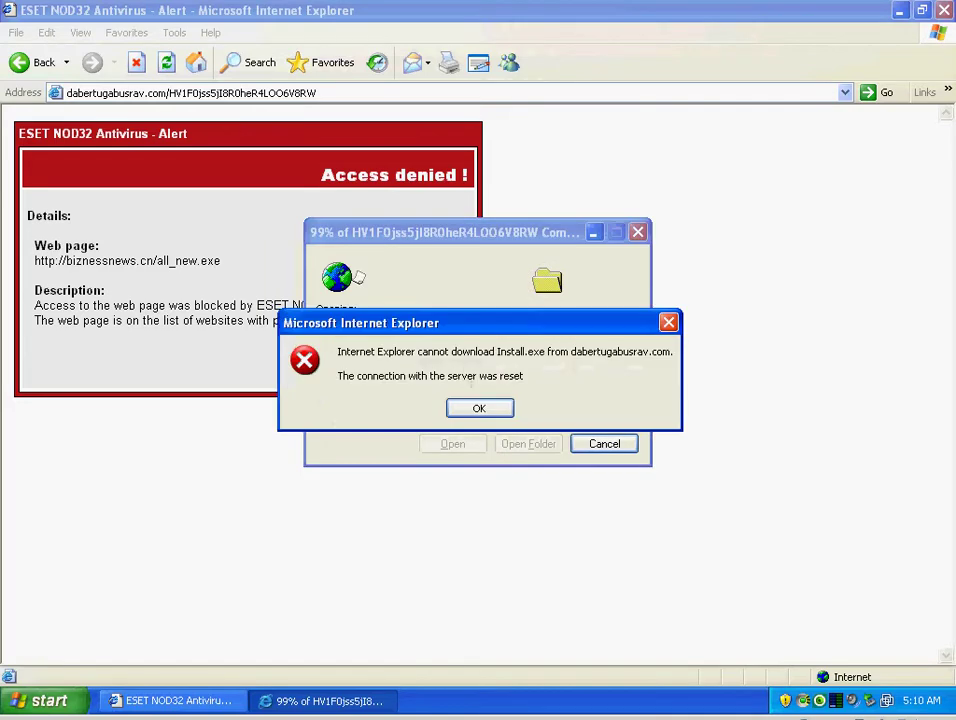
pyautogui.click(479, 410)
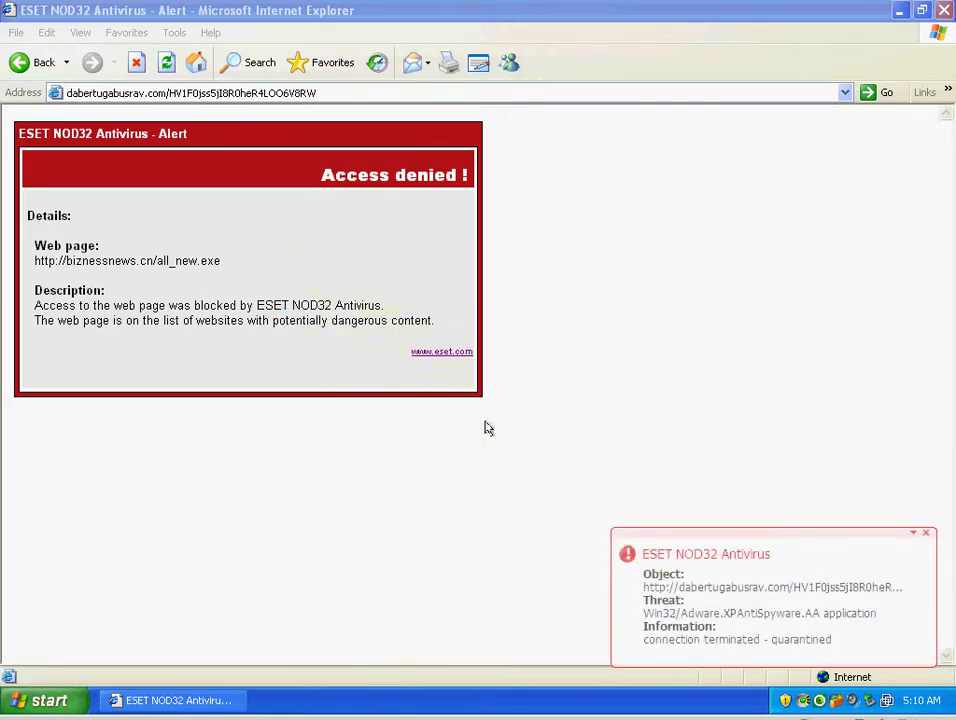
# Step: Go back to the MSN page, load sportshots.cn/btn/Mix/bot.exe, try saving the file to the desktop and dismiss the download error
pyautogui.hotkey('alt', 'Left')
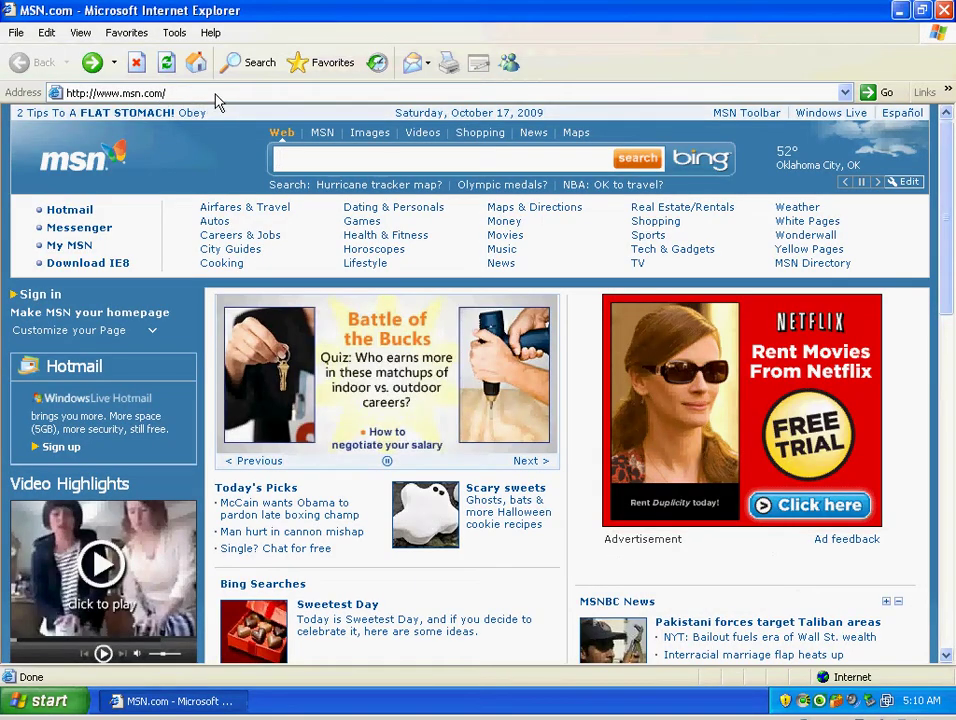
pyautogui.click(209, 93)
pyautogui.rightClick(211, 94)
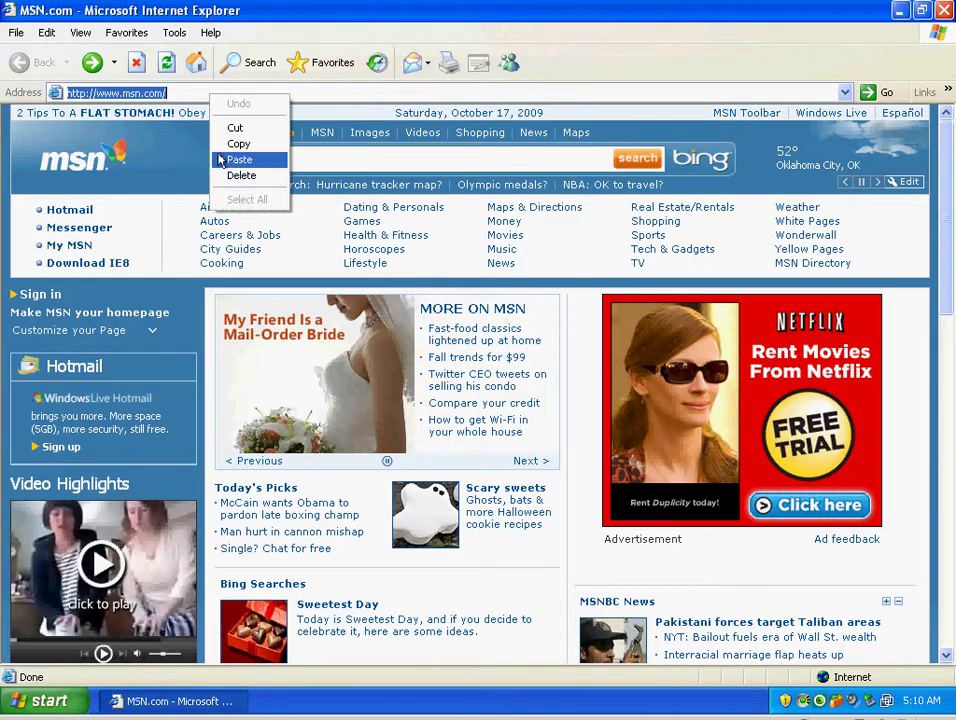
pyautogui.click(236, 159)
pyautogui.press('Return')
pyautogui.press('Return')
pyautogui.click(508, 364)
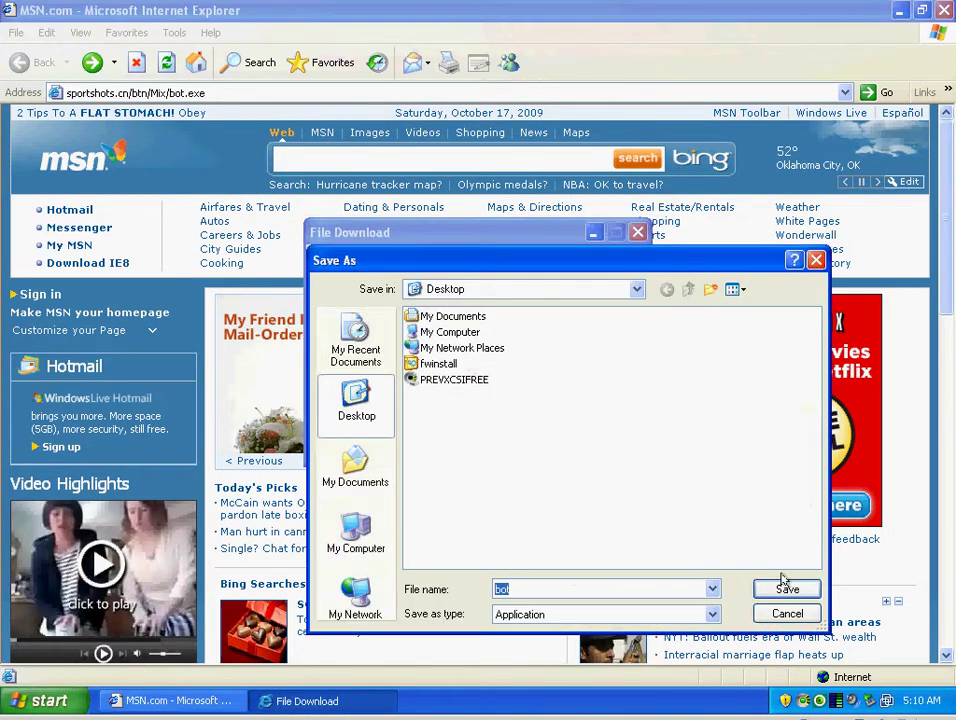
pyautogui.click(785, 586)
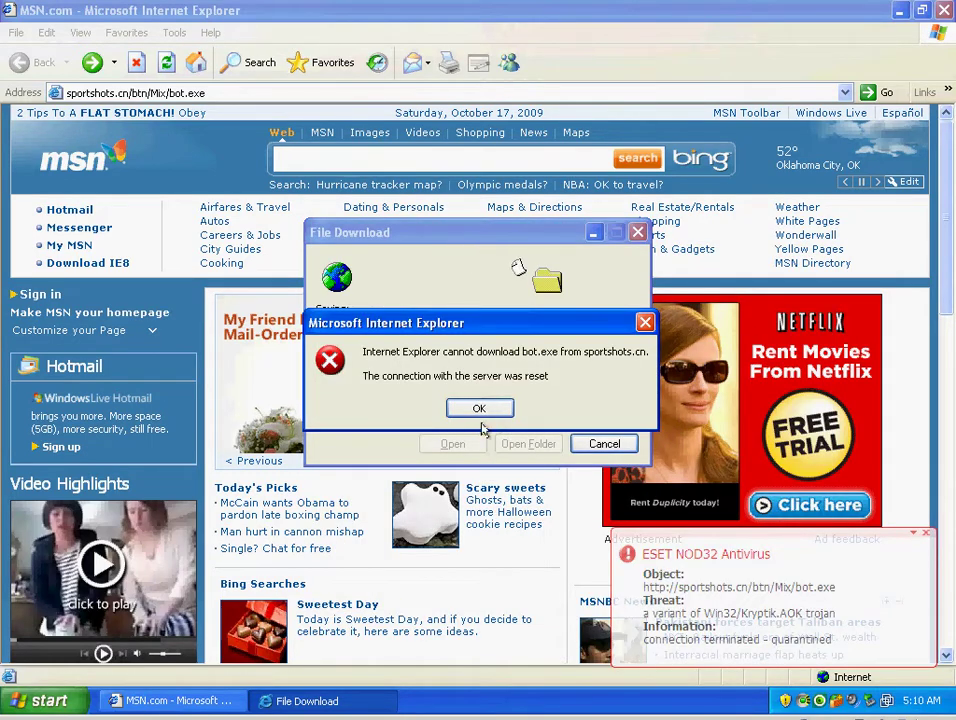
pyautogui.click(481, 406)
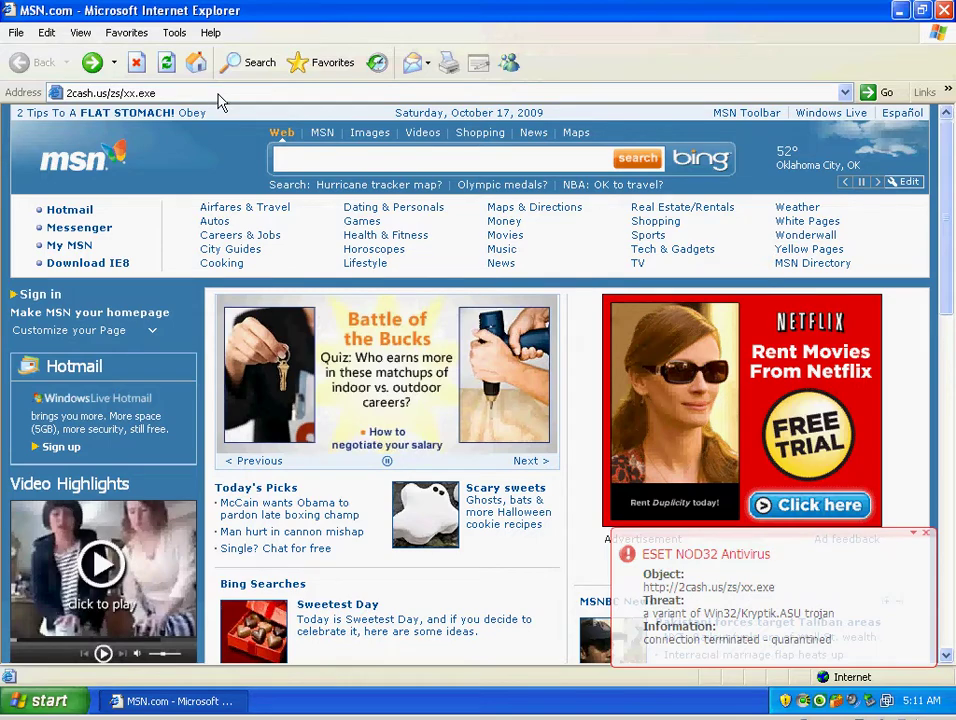
# Step: Load 2cash.us/zs/xx.exe, try saving the offered xx.exe and dismiss the download error
pyautogui.click(215, 93)
pyautogui.press('Return')
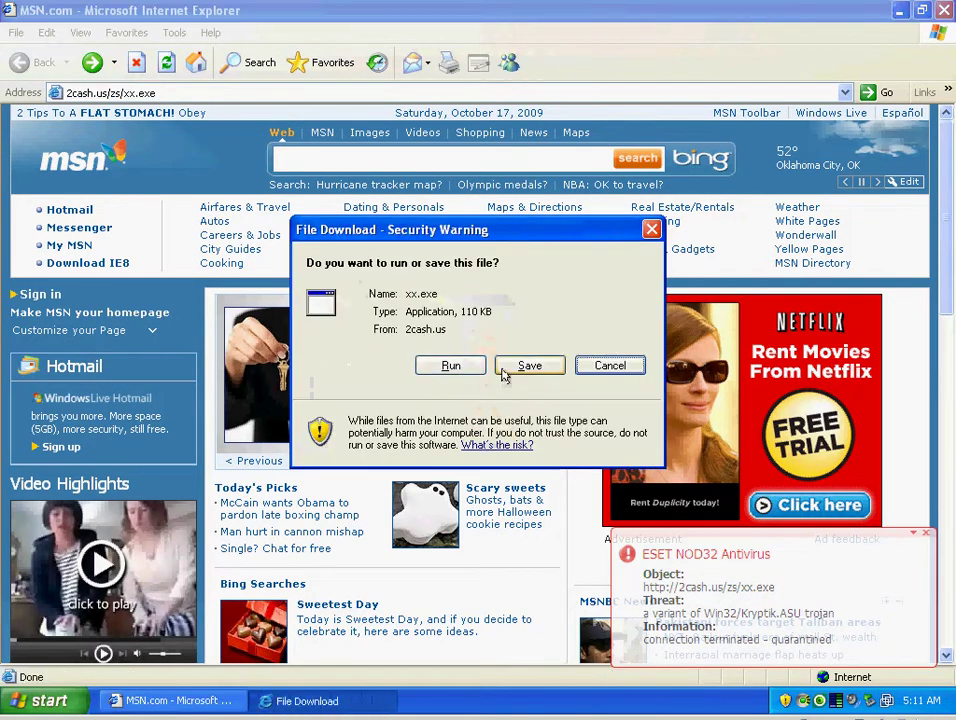
pyautogui.click(529, 364)
pyautogui.click(480, 408)
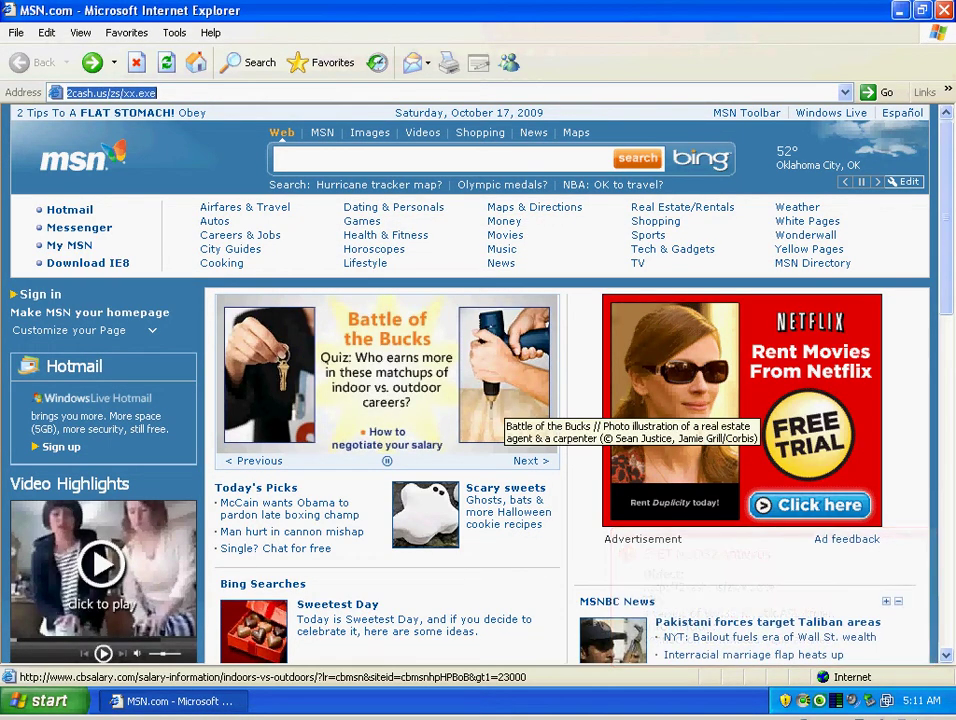
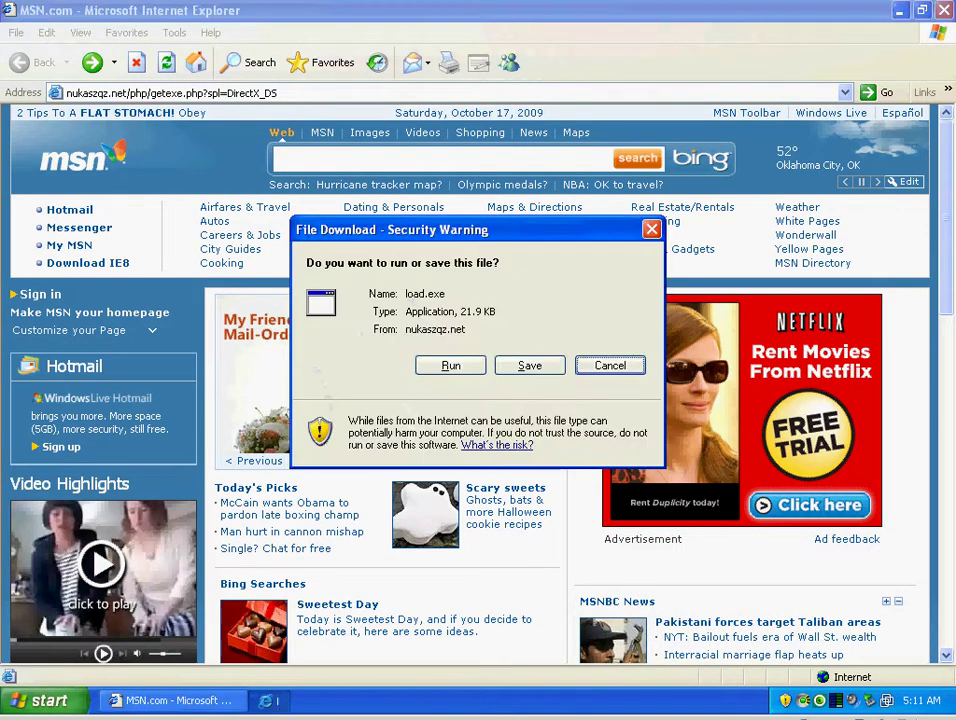
# Step: Save the load.exe offered by nukaszqz.net/php/getexe.php?spl=DirectX_DS to the desktop
pyautogui.click(529, 365)
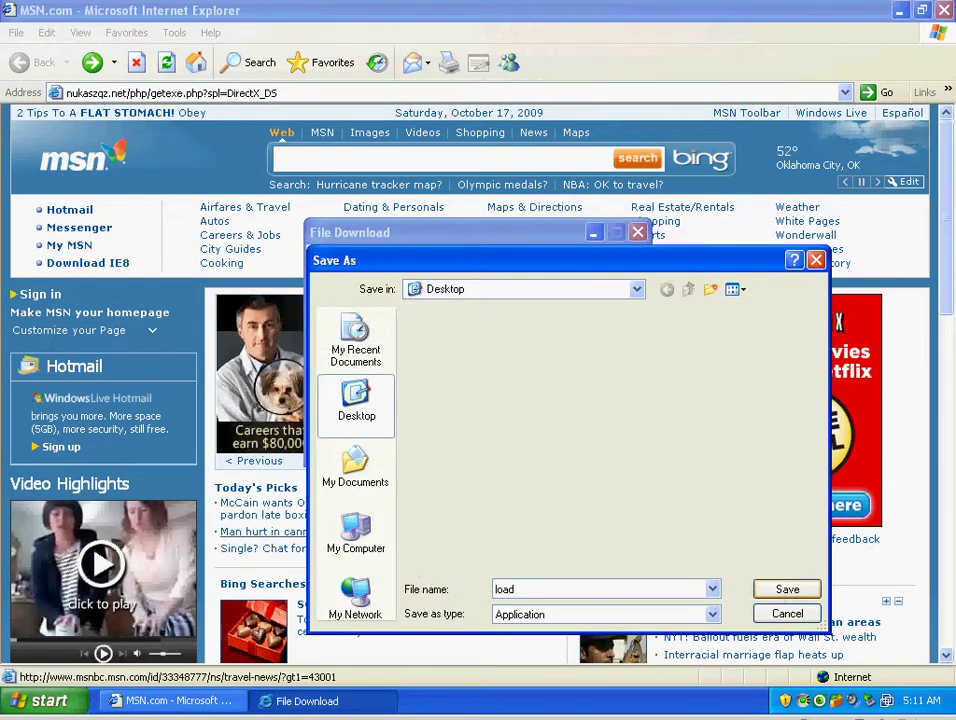
pyautogui.click(786, 590)
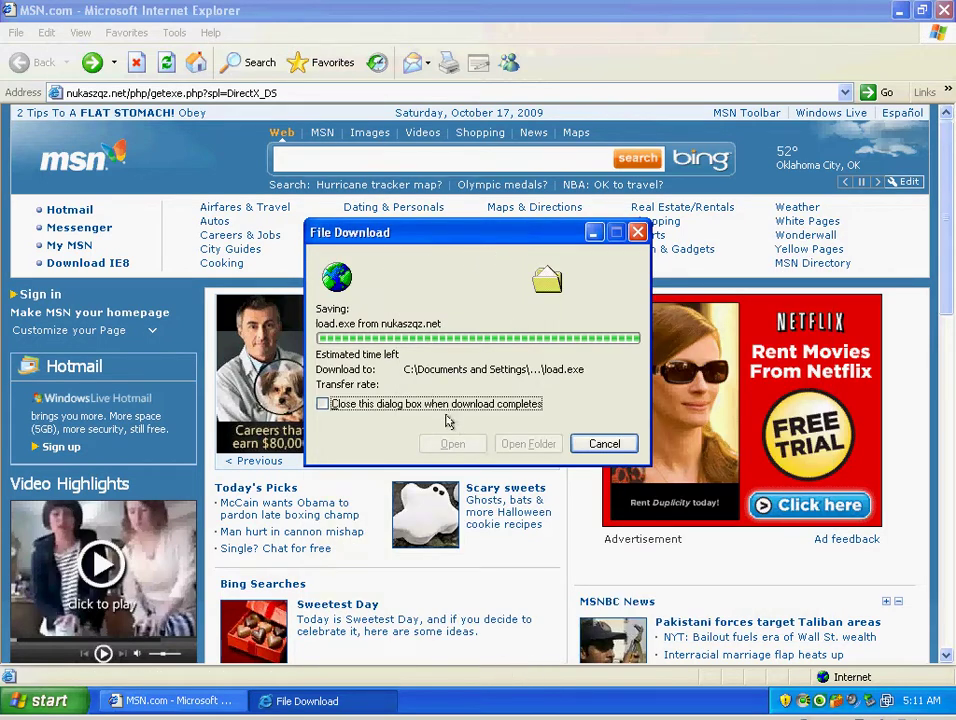
# Step: Open Windows Task Manager and select the bot[1].exe process, dismissing the download error and minimising the browser
pyautogui.rightClick(475, 698)
pyautogui.click(526, 645)
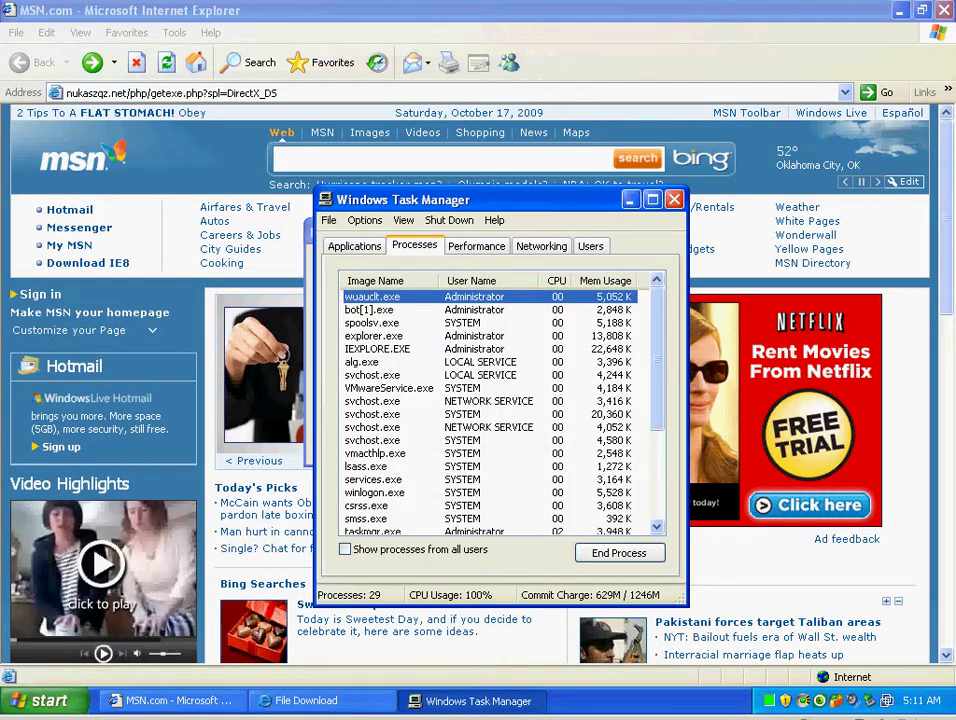
pyautogui.click(370, 309)
pyautogui.moveTo(420, 196); pyautogui.dragTo(651, 200)
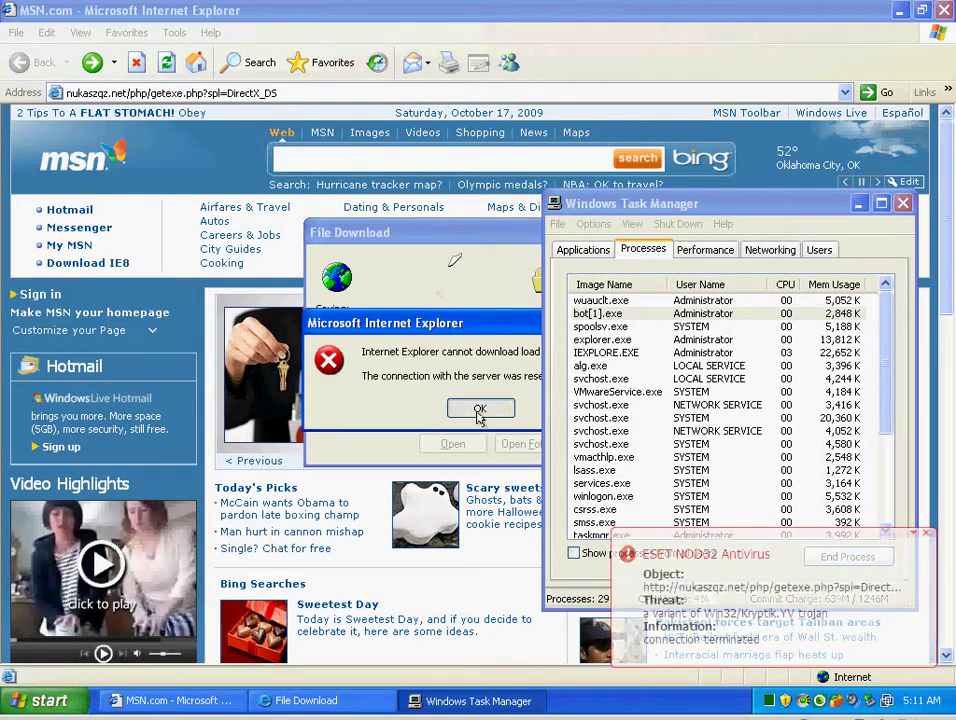
pyautogui.click(481, 407)
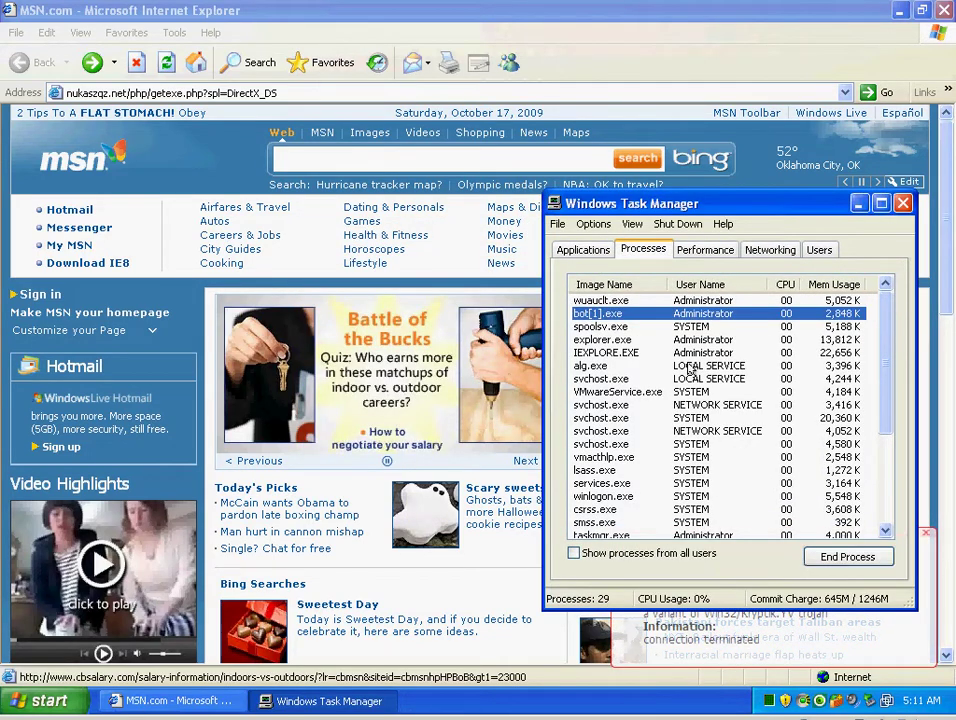
pyautogui.click(664, 14)
pyautogui.click(899, 10)
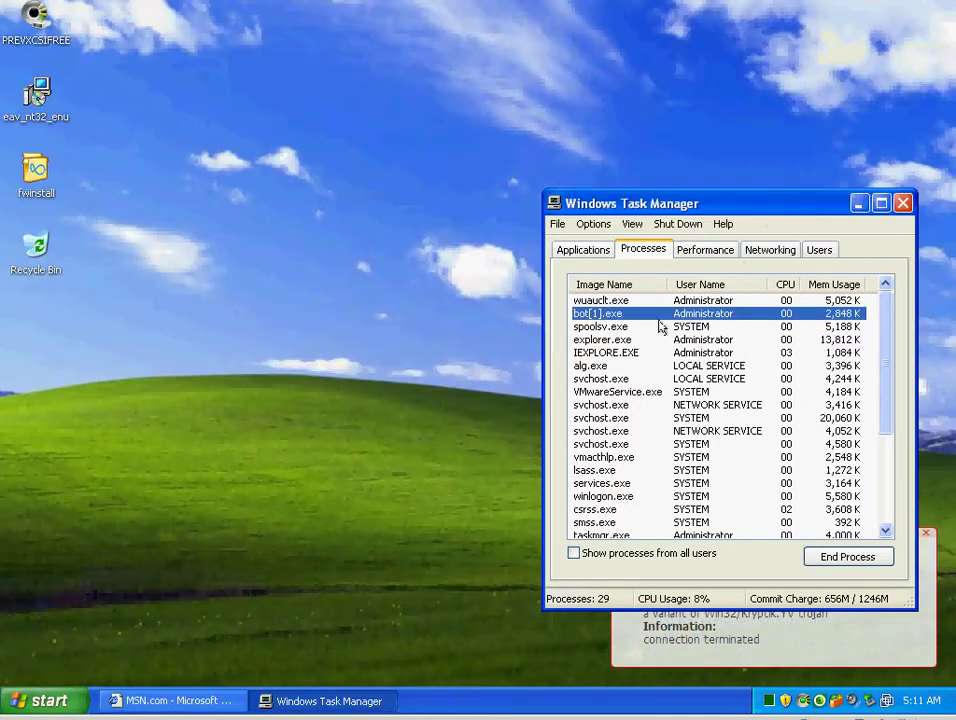
pyautogui.moveTo(684, 208); pyautogui.dragTo(329, 97)
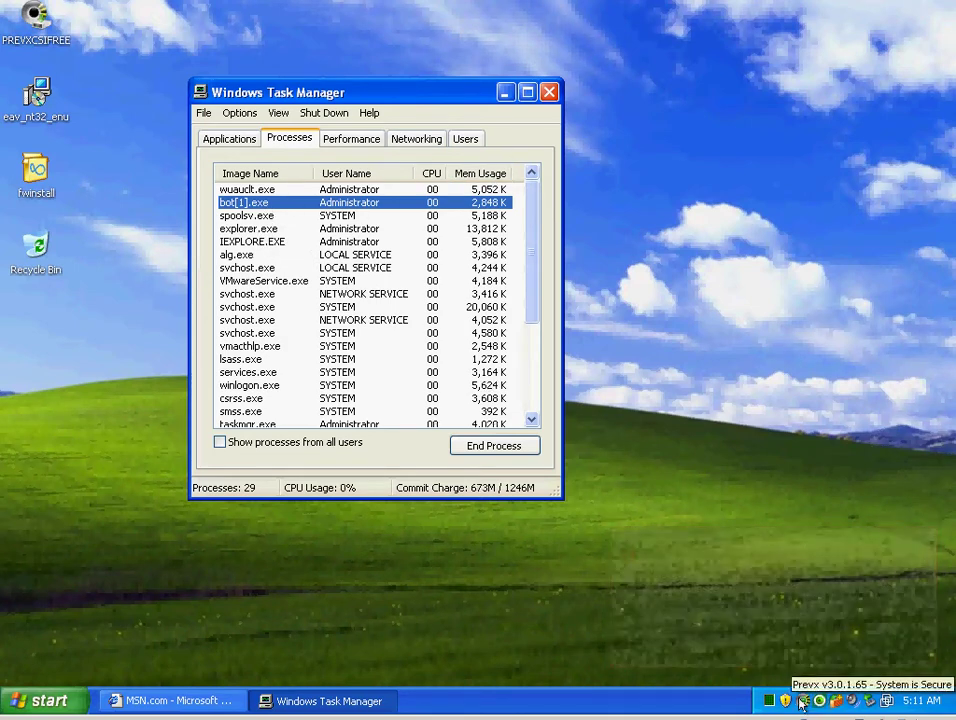
# Step: Open Prevx 3.0 beside Task Manager and sort the running processes by image name
pyautogui.doubleClick(801, 702)
pyautogui.moveTo(394, 98); pyautogui.dragTo(655, 126)
pyautogui.click(550, 201)
pyautogui.click(545, 283)
pyautogui.scroll(-4, 548, 270)
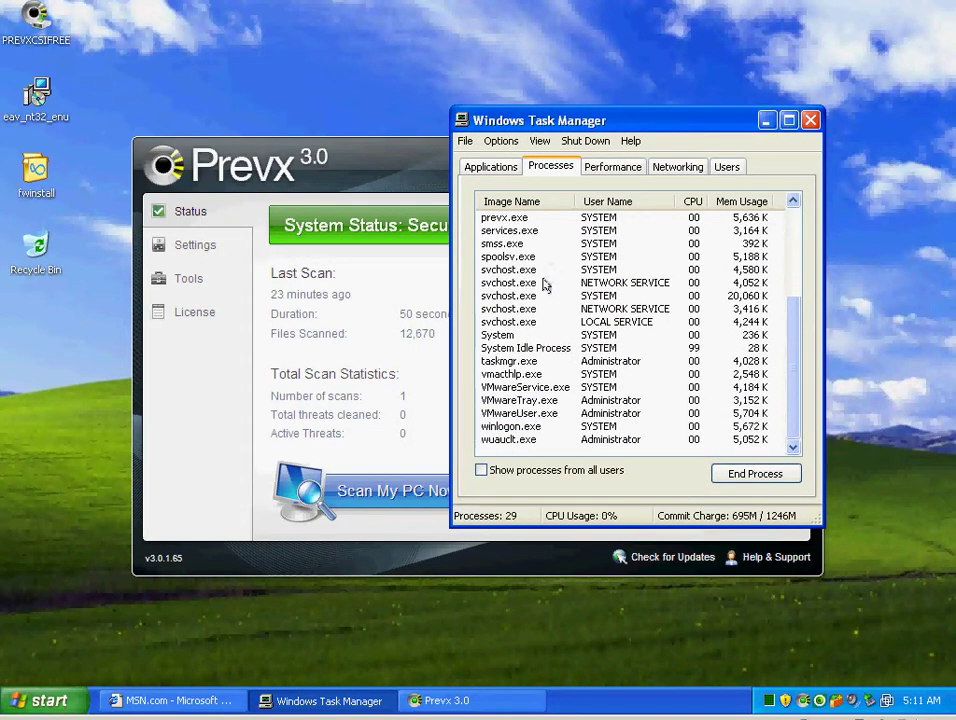
# Step: Minimise Task Manager and start a Prevx scan of the PC
pyautogui.click(361, 180)
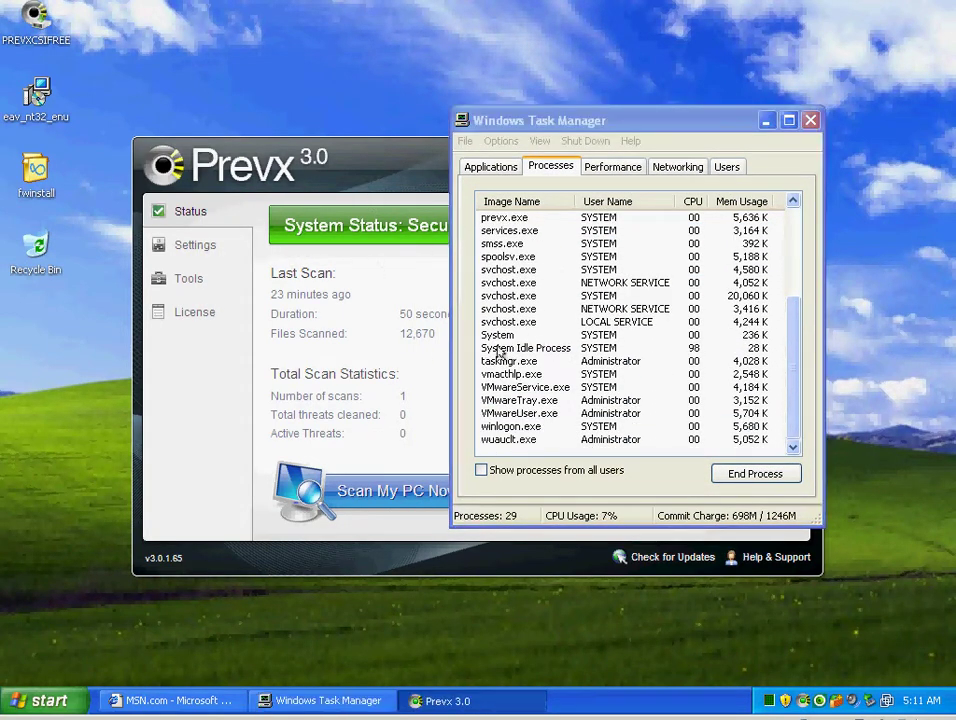
pyautogui.click(767, 122)
pyautogui.click(390, 489)
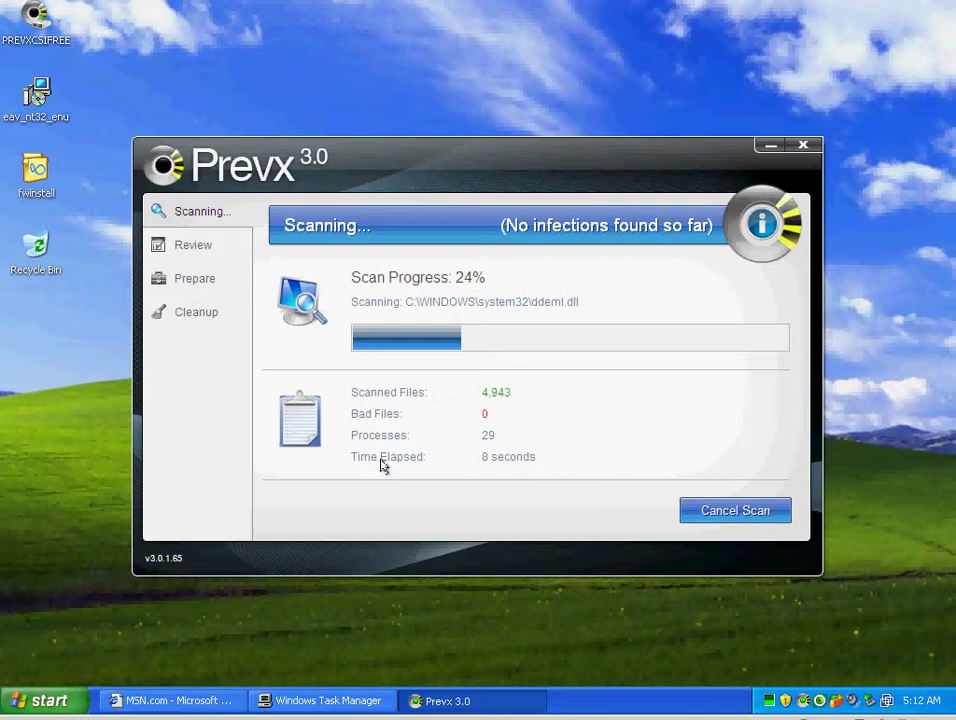
# Step: Restore Task Manager during the scan and locate the bot[1].exe process in the list
pyautogui.click(768, 703)
pyautogui.scroll(4, 576, 325)
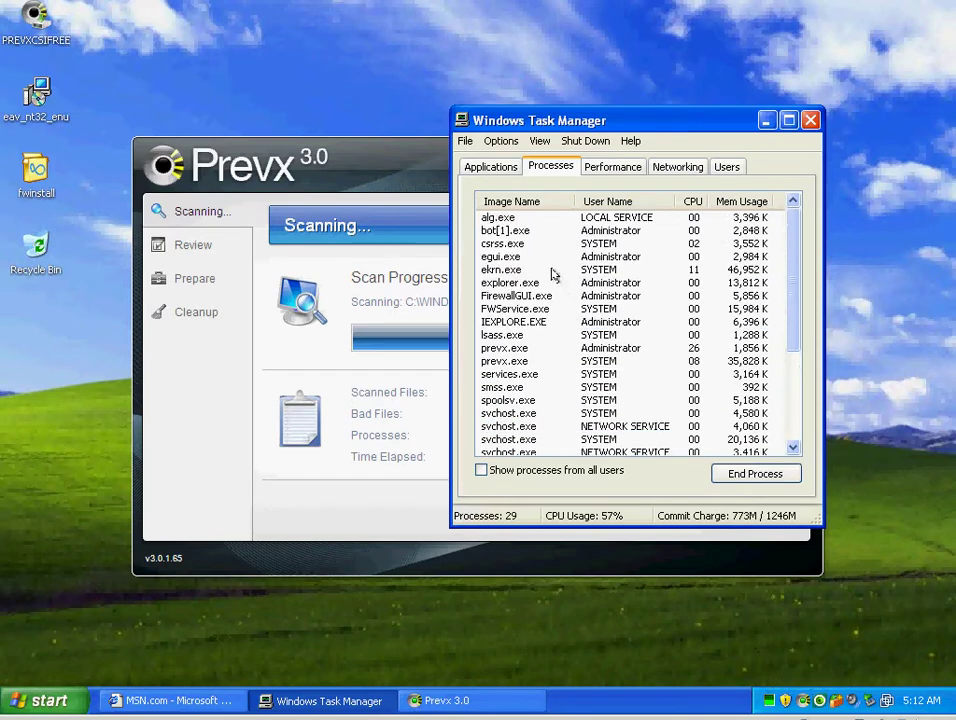
pyautogui.press('Home')
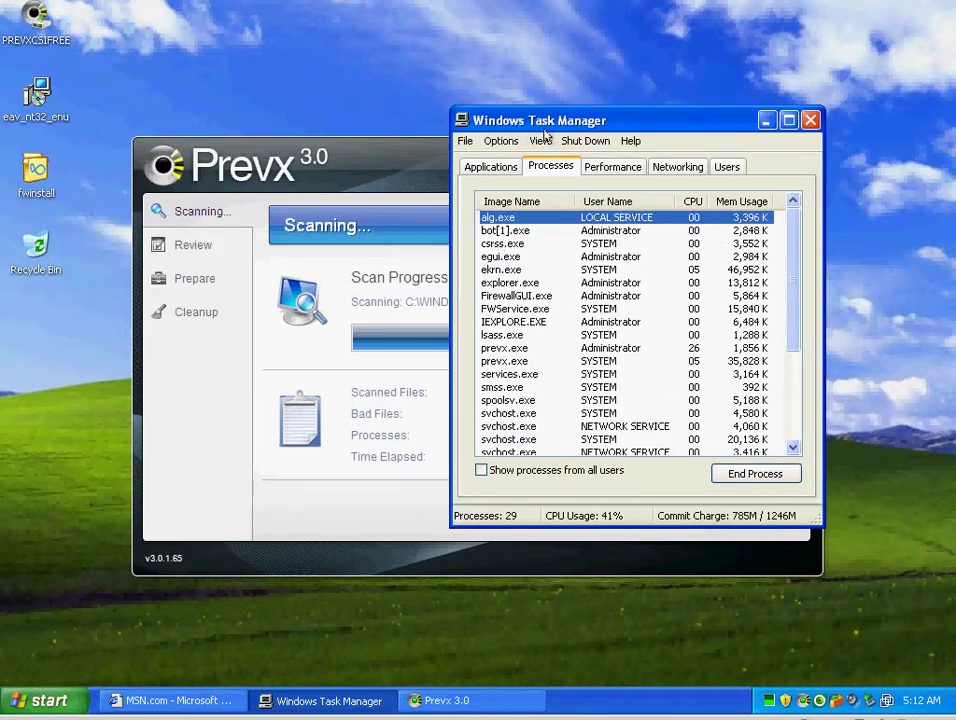
pyautogui.moveTo(550, 121); pyautogui.dragTo(510, 80)
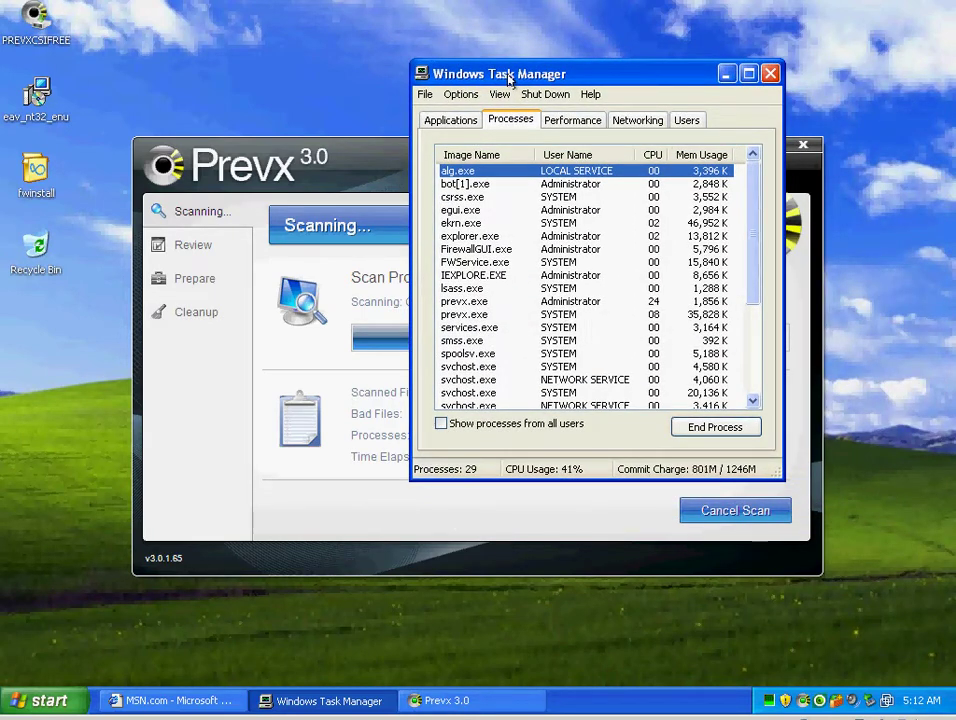
pyautogui.press('Down')
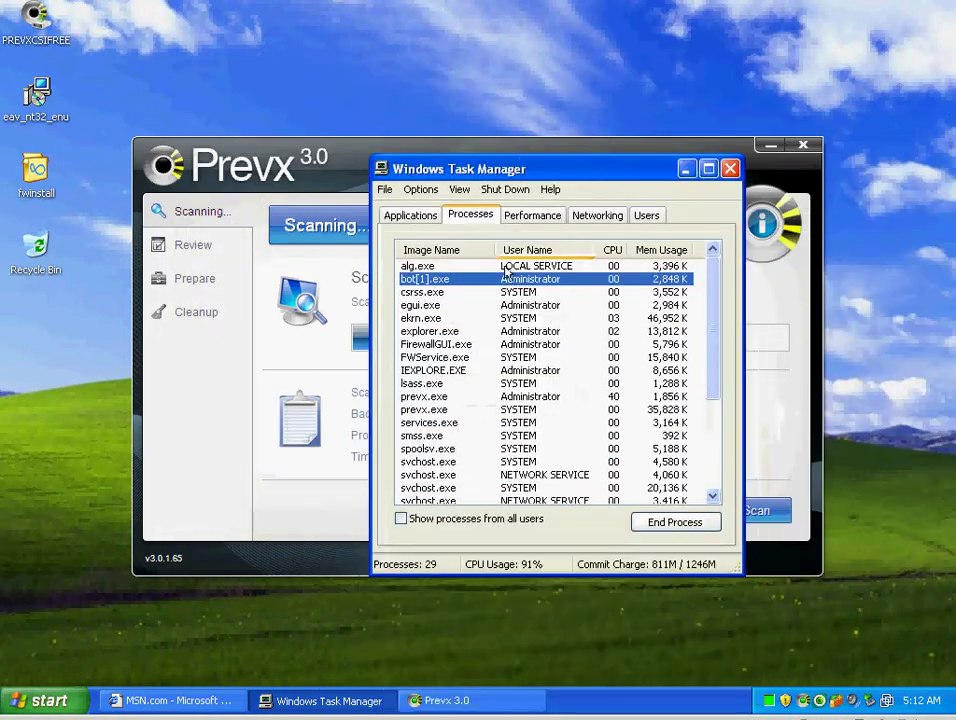
pyautogui.click(448, 297)
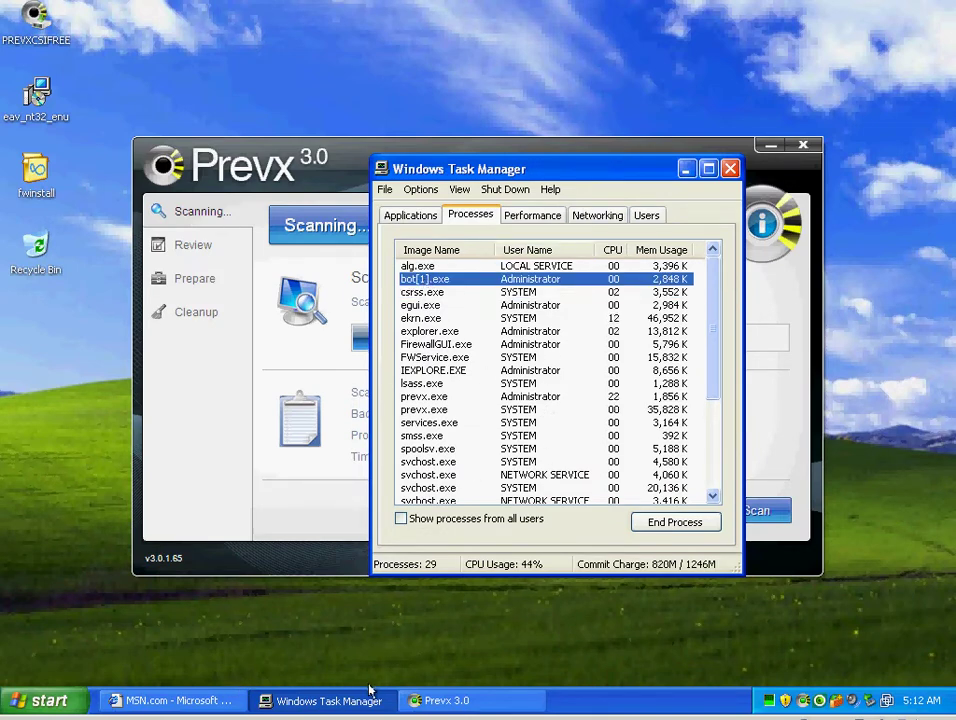
# Step: Open PC Tools Firewall Plus, minimise Task Manager and expand the Bot[1] entry among the firewall's applications
pyautogui.doubleClick(835, 700)
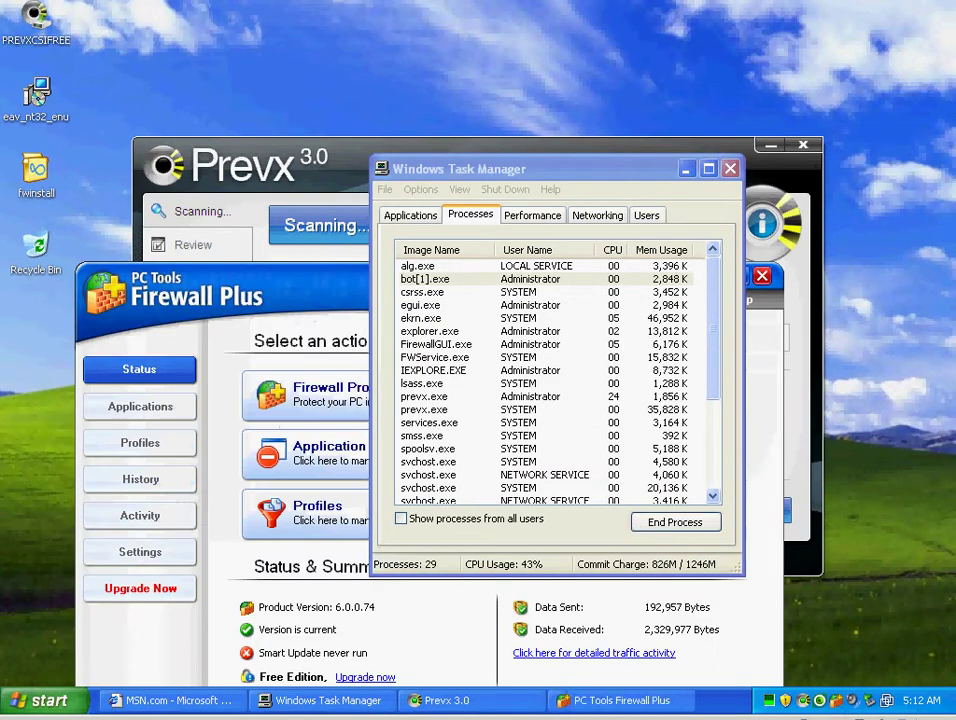
pyautogui.click(686, 170)
pyautogui.click(686, 170)
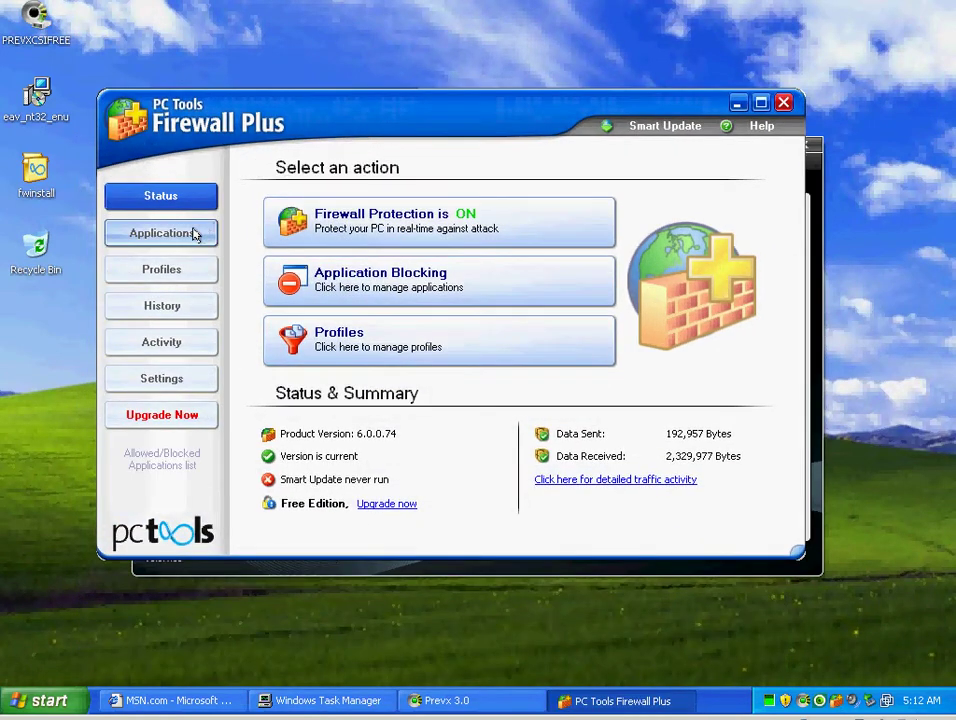
pyautogui.click(195, 233)
pyautogui.click(260, 304)
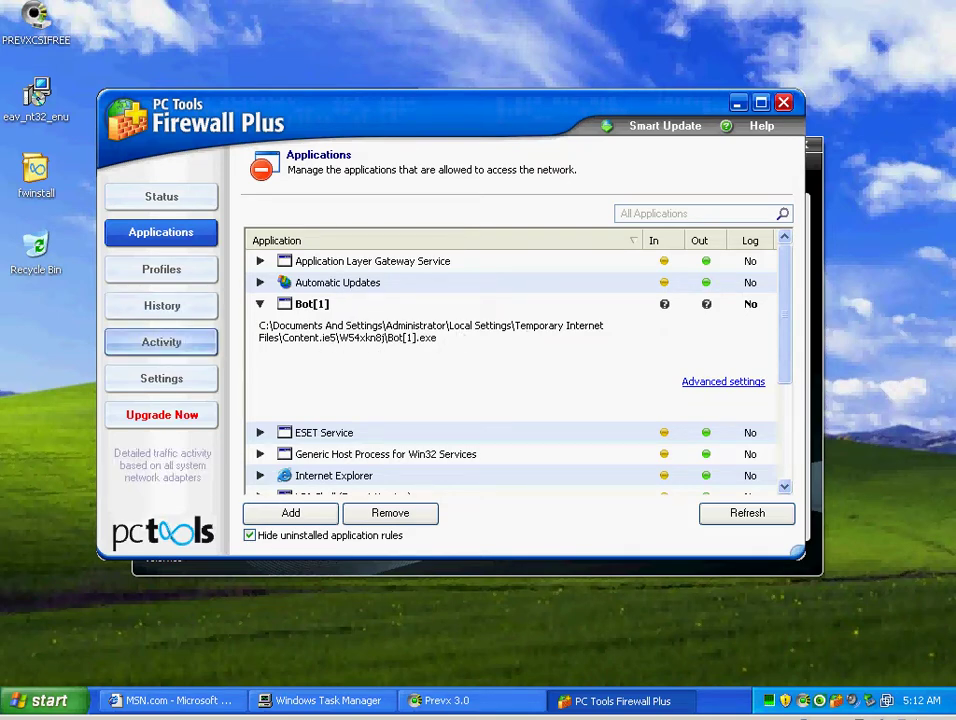
# Step: Review the listening IPs and ports of all active applications in the firewall's activity view
pyautogui.click(175, 343)
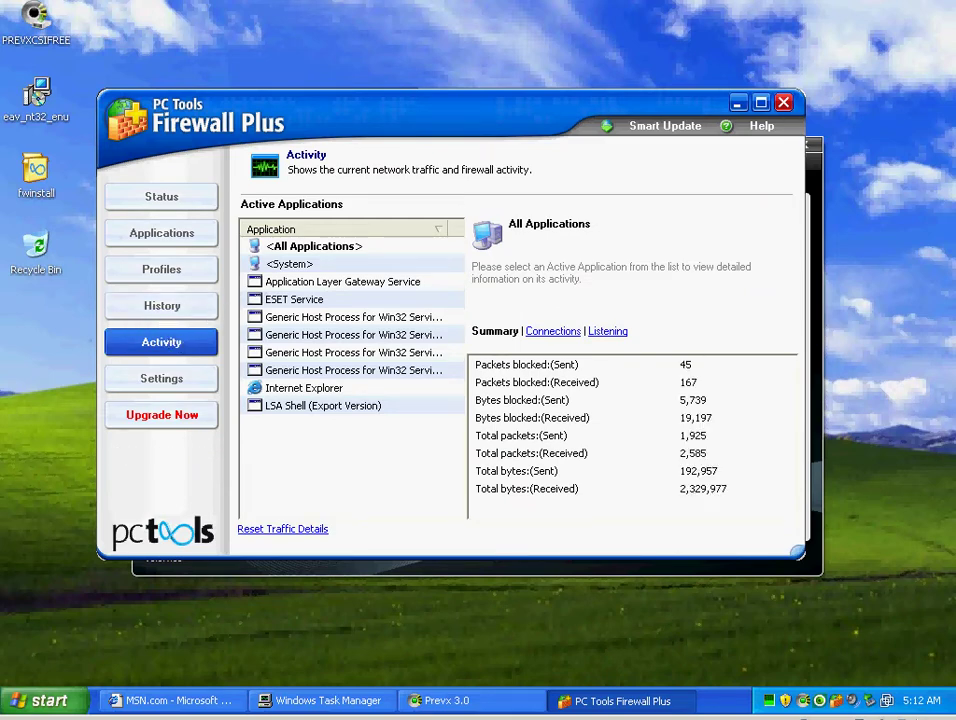
pyautogui.click(607, 331)
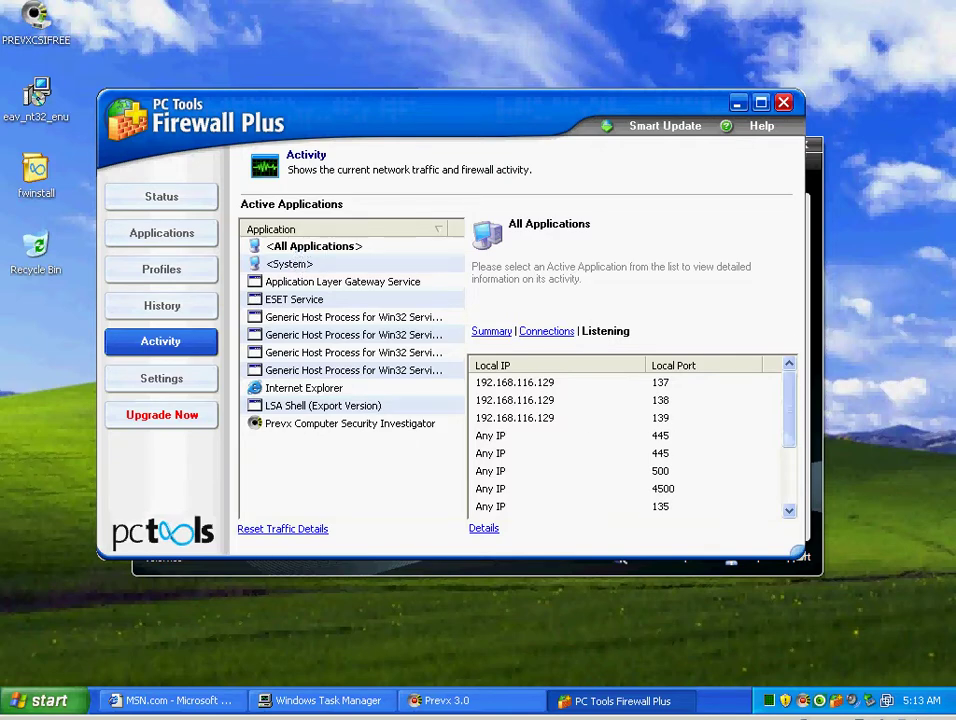
pyautogui.scroll(-2, 786, 478)
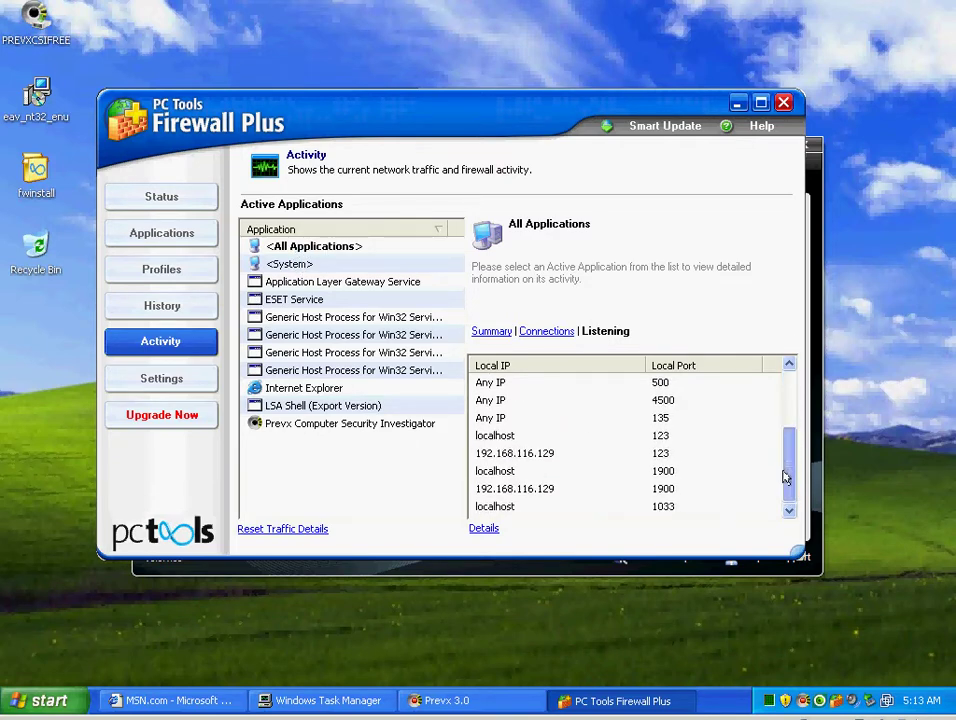
pyautogui.moveTo(785, 471); pyautogui.dragTo(777, 405)
pyautogui.click(622, 384)
pyautogui.click(530, 420)
pyautogui.click(579, 456)
pyautogui.scroll(-2, 580, 467)
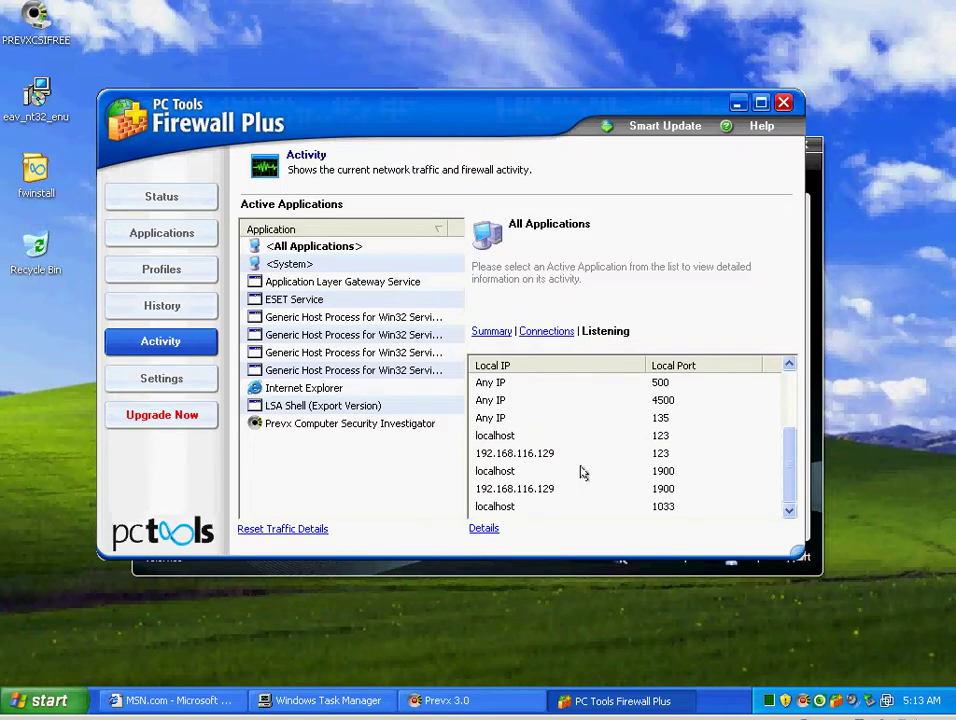
pyautogui.scroll(2, 584, 473)
# Step: Review the listening IPs and ports of each active application individually, from System through the Generic Host Processes to Prevx Computer Security Investigator
pyautogui.click(293, 264)
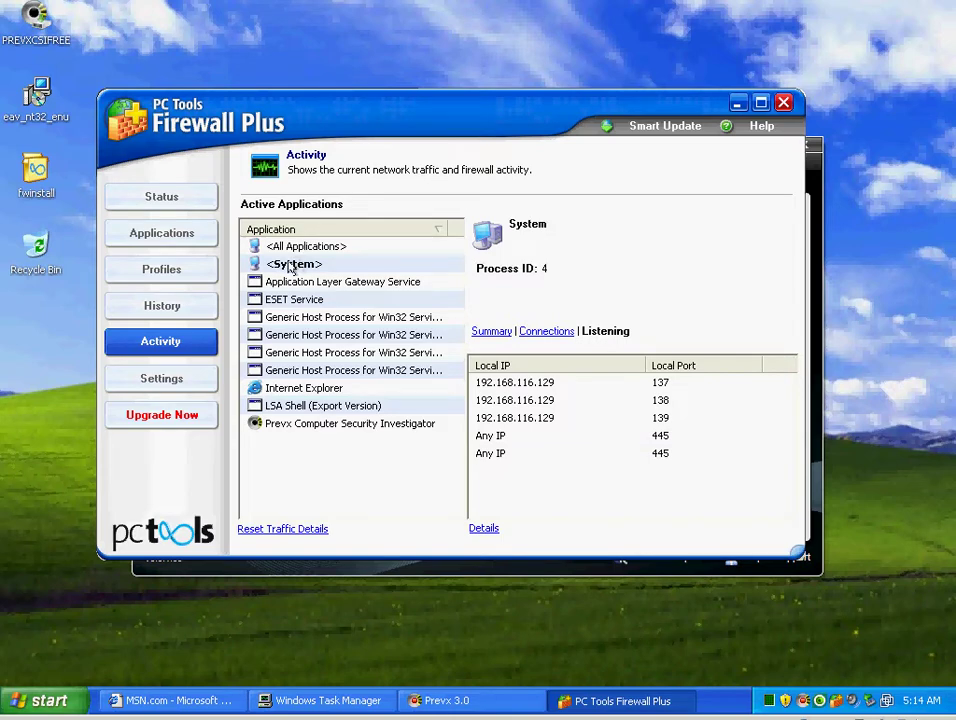
pyautogui.click(286, 281)
pyautogui.click(284, 298)
pyautogui.click(305, 317)
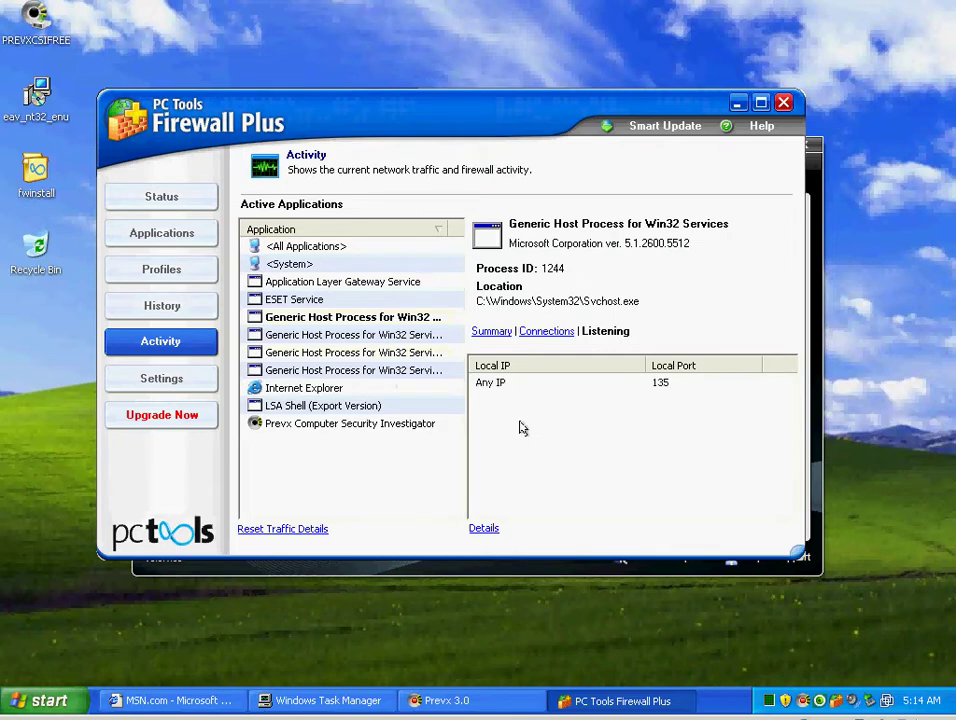
pyautogui.click(337, 335)
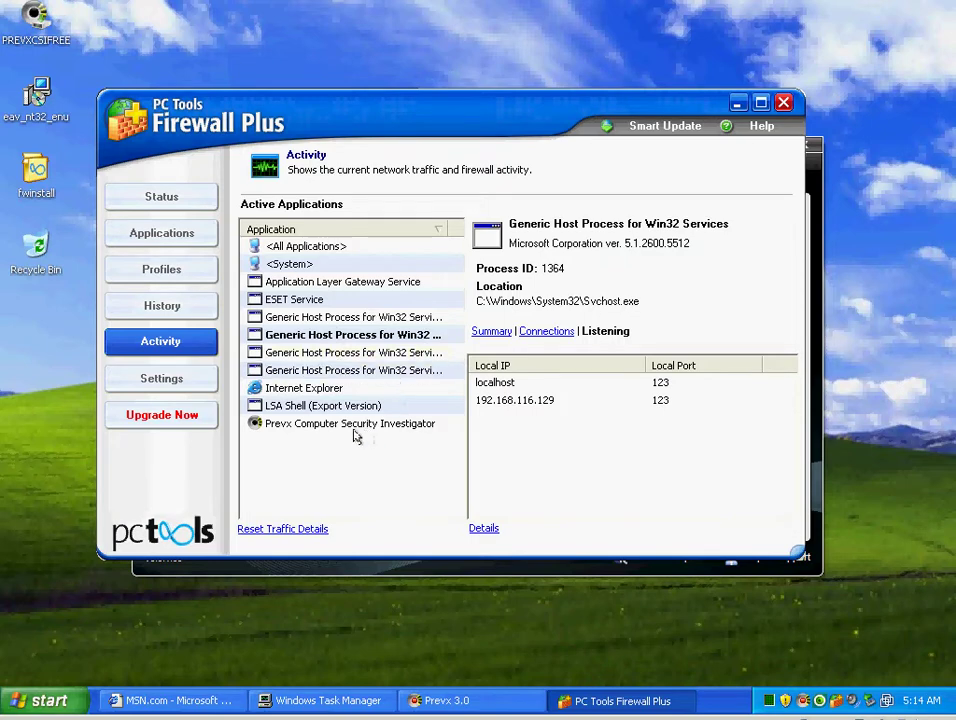
pyautogui.click(513, 404)
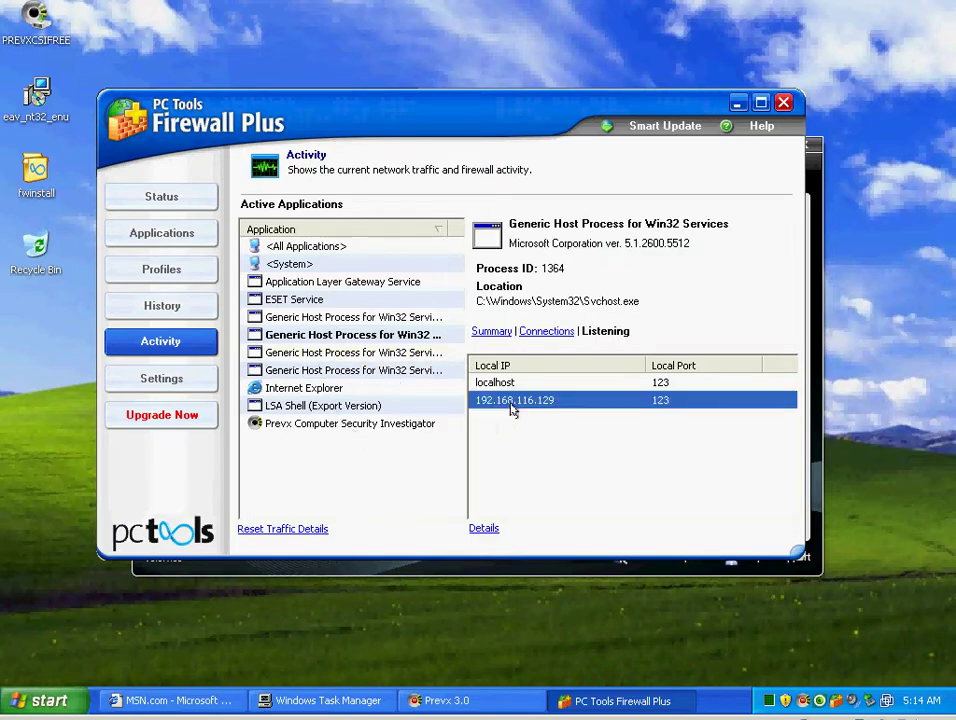
pyautogui.click(330, 352)
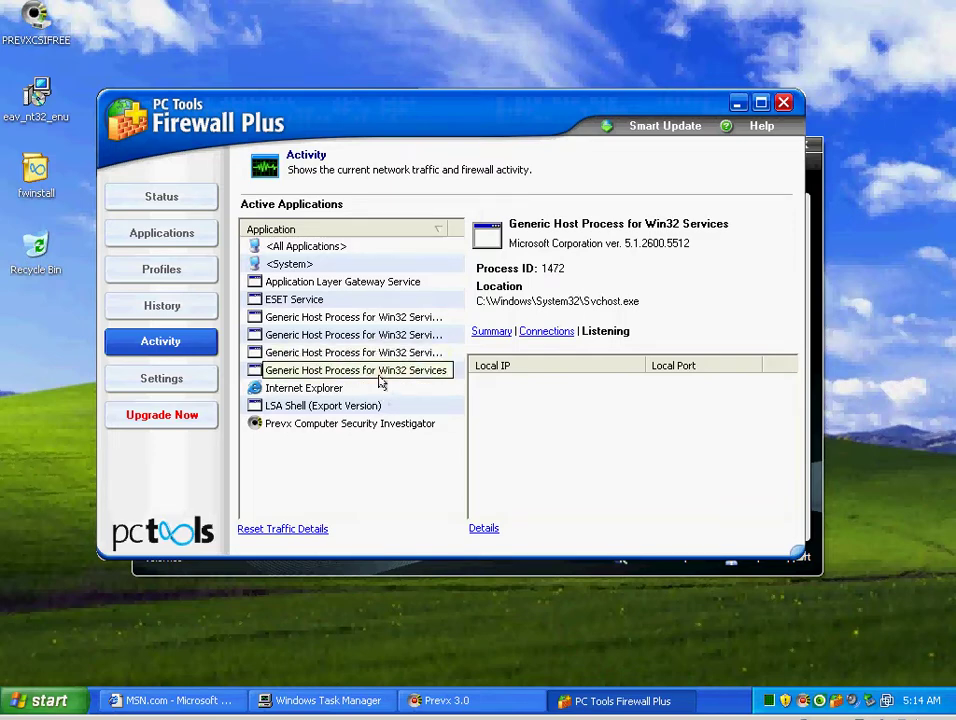
pyautogui.click(318, 390)
pyautogui.press('Up')
pyautogui.click(323, 407)
pyautogui.click(312, 423)
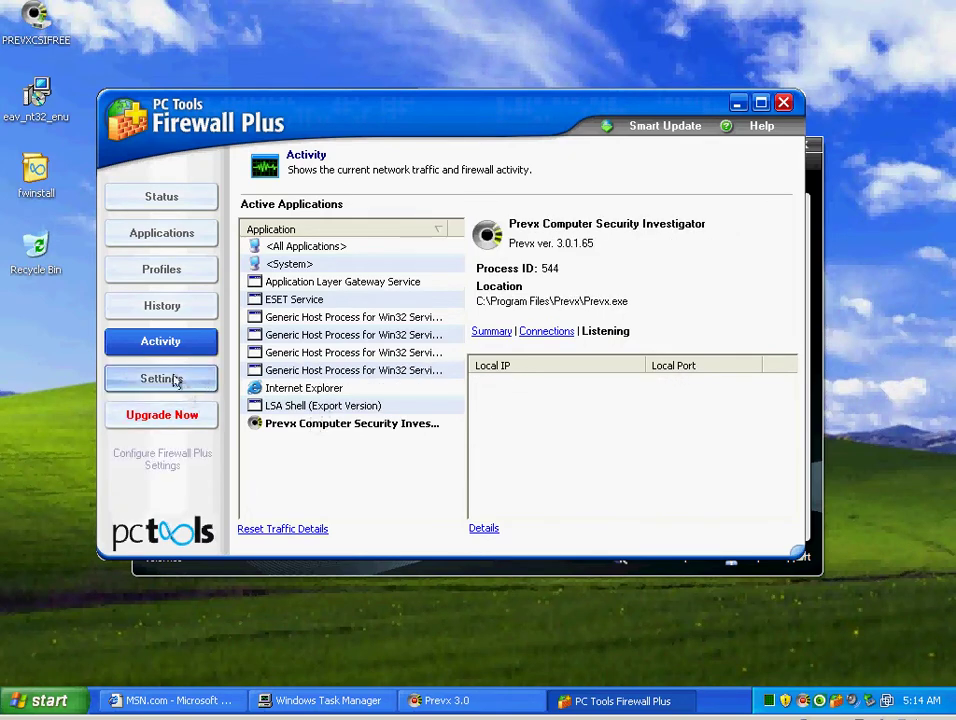
# Step: View the firewall's traffic history, then switch to Prevx and inspect the sdra64.exe and bot[1].exe threats in its scan results
pyautogui.click(205, 379)
pyautogui.click(163, 305)
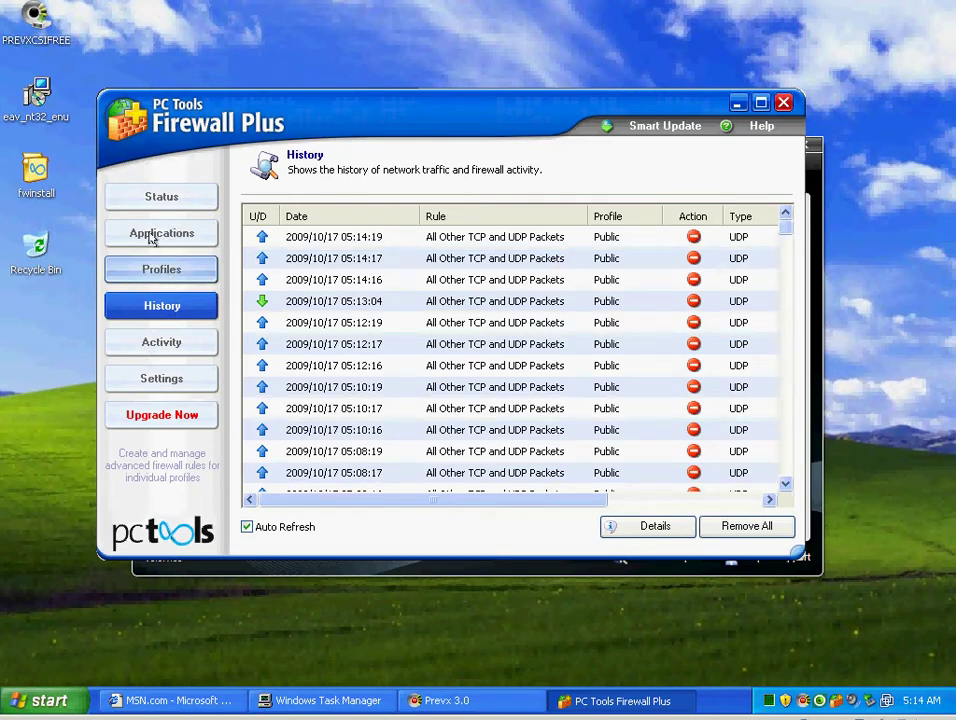
pyautogui.click(420, 700)
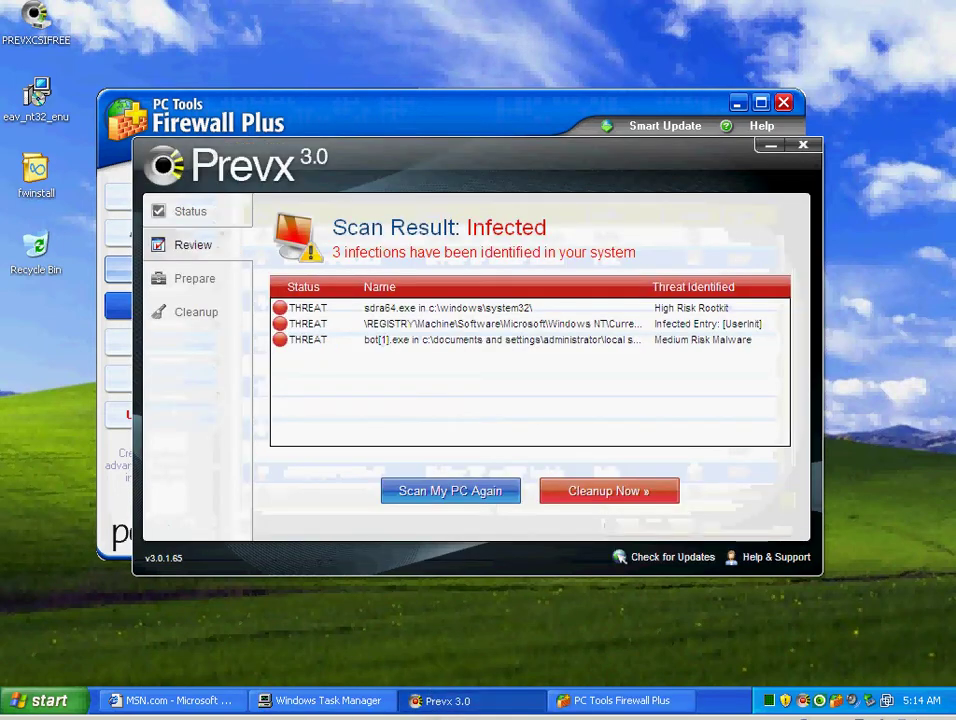
pyautogui.moveTo(345, 158); pyautogui.dragTo(503, 323)
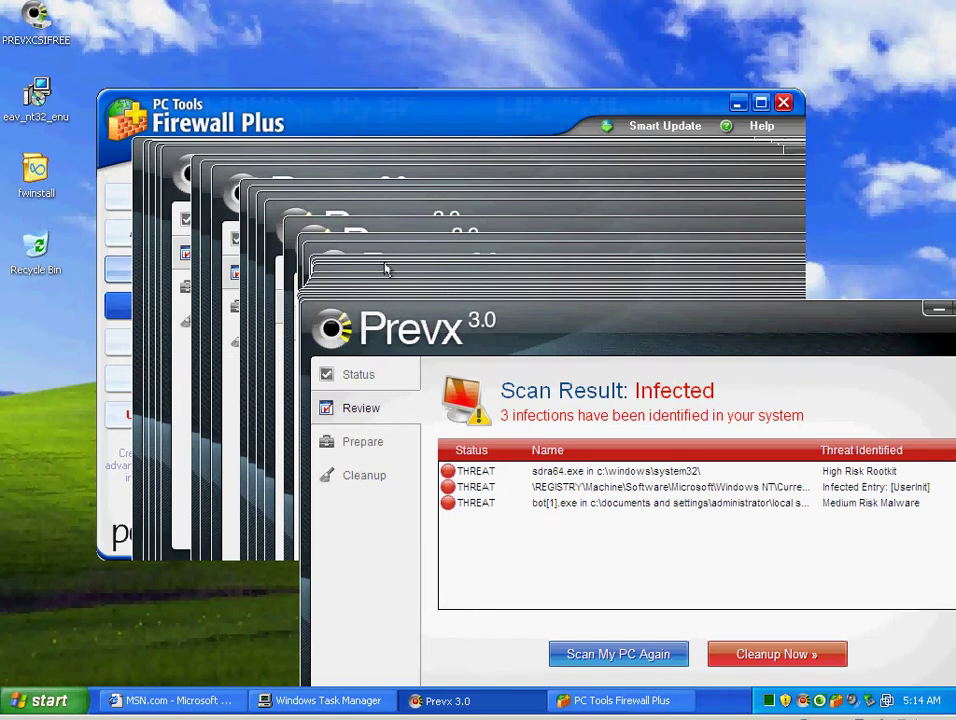
pyautogui.click(667, 471)
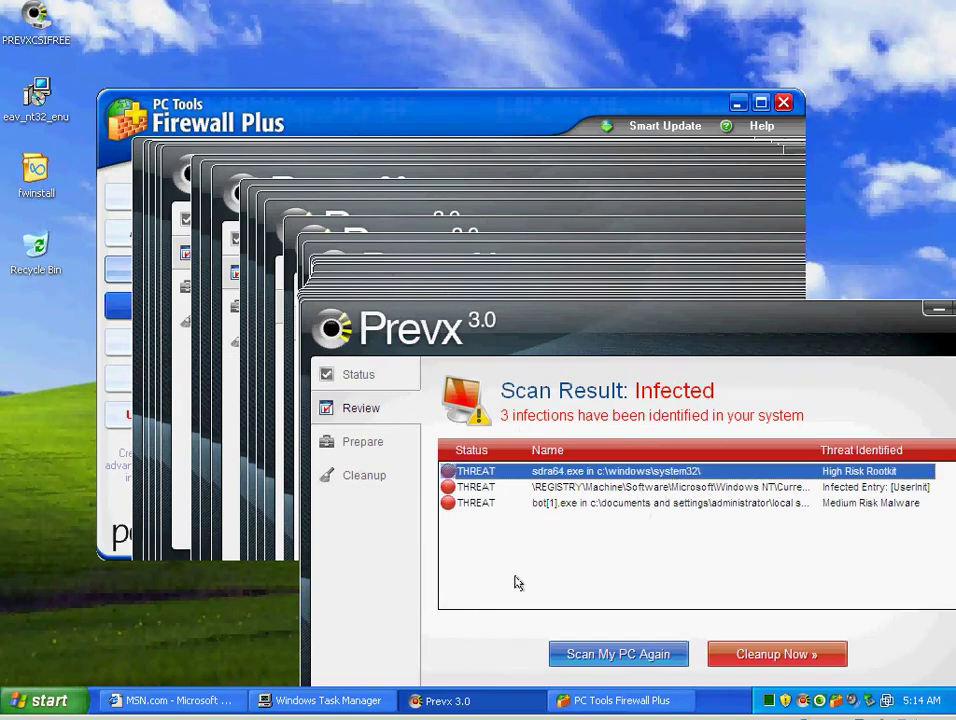
pyautogui.click(579, 504)
pyautogui.click(209, 43)
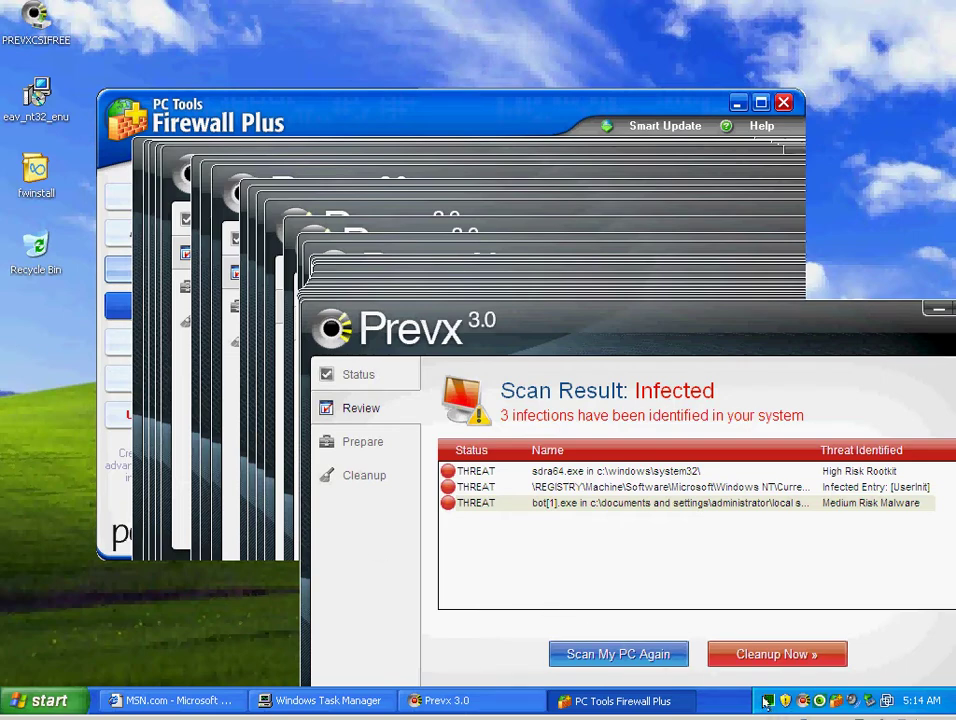
# Step: Bring up Task Manager, sort the processes by CPU usage to check bot[1].exe, and return to the Prevx scan results
pyautogui.hotkey('ctrl', 'shift', 'Escape')
pyautogui.click(613, 249)
pyautogui.click(613, 249)
pyautogui.click(613, 249)
pyautogui.click(613, 249)
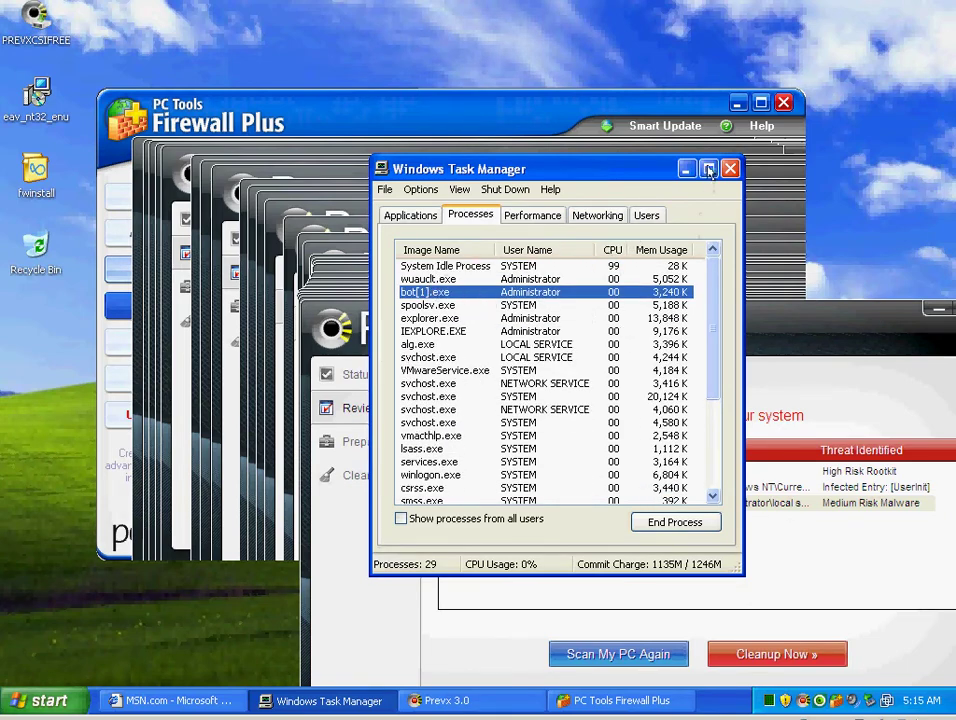
pyautogui.click(430, 600)
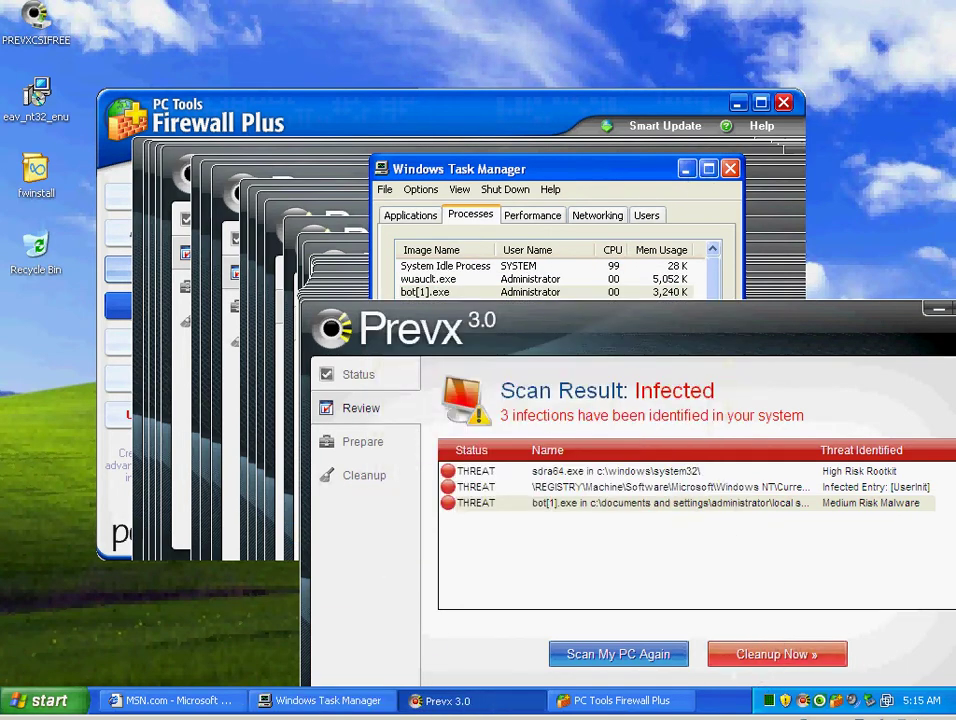
# Step: Try to close the unresponsive windows, then bring Task Manager forward and move it clear of the error dialogs
pyautogui.rightClick(722, 700)
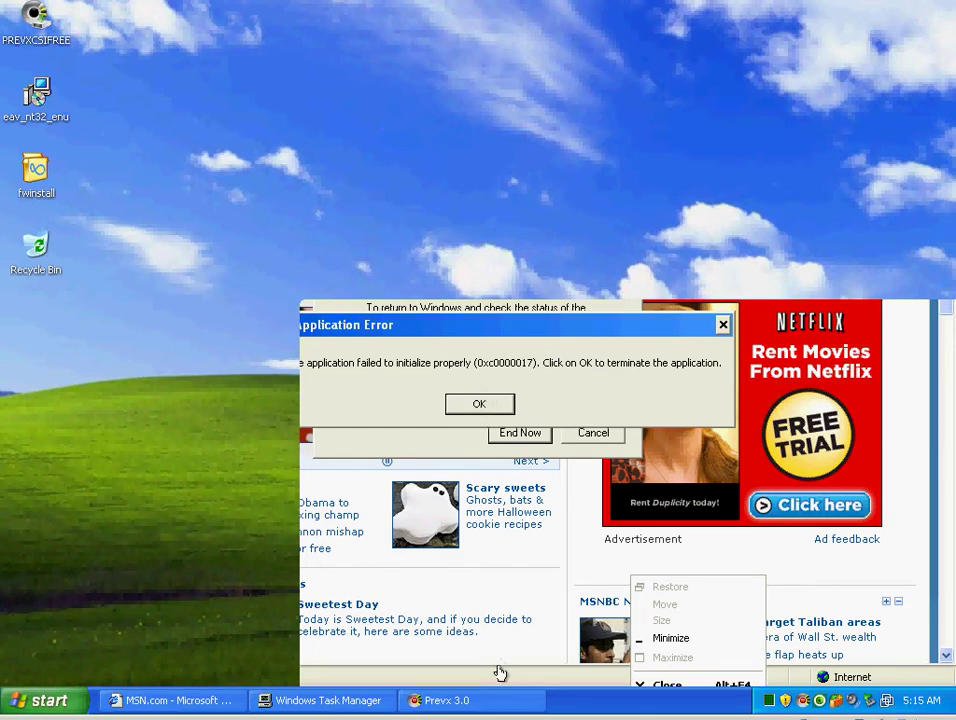
pyautogui.rightClick(321, 697)
pyautogui.rightClick(193, 695)
pyautogui.rightClick(593, 700)
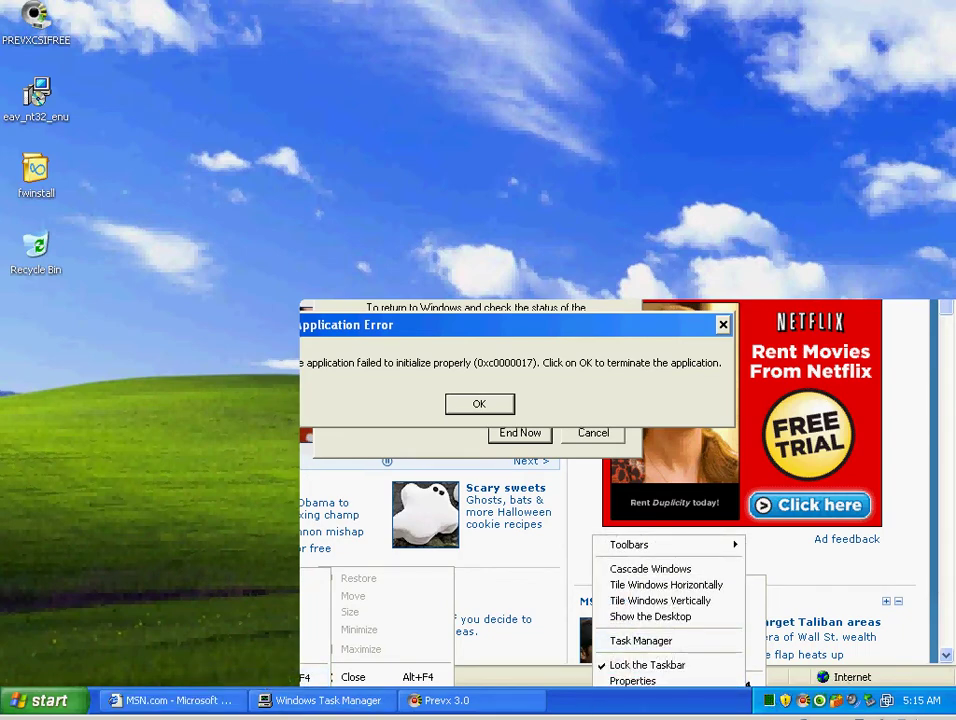
pyautogui.click(322, 702)
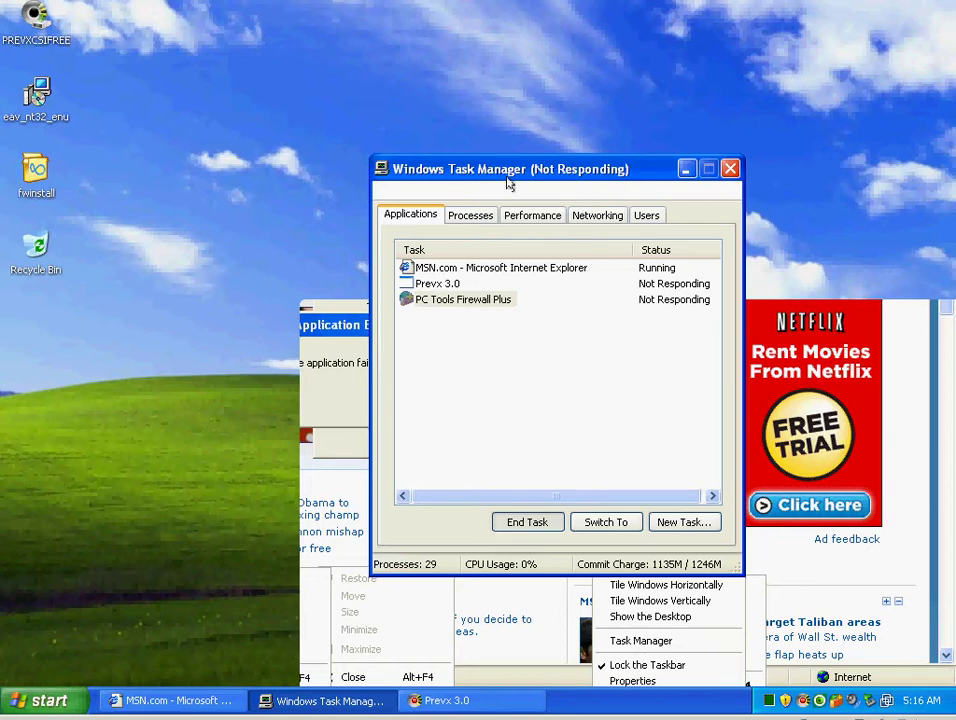
pyautogui.moveTo(502, 177); pyautogui.dragTo(341, 133)
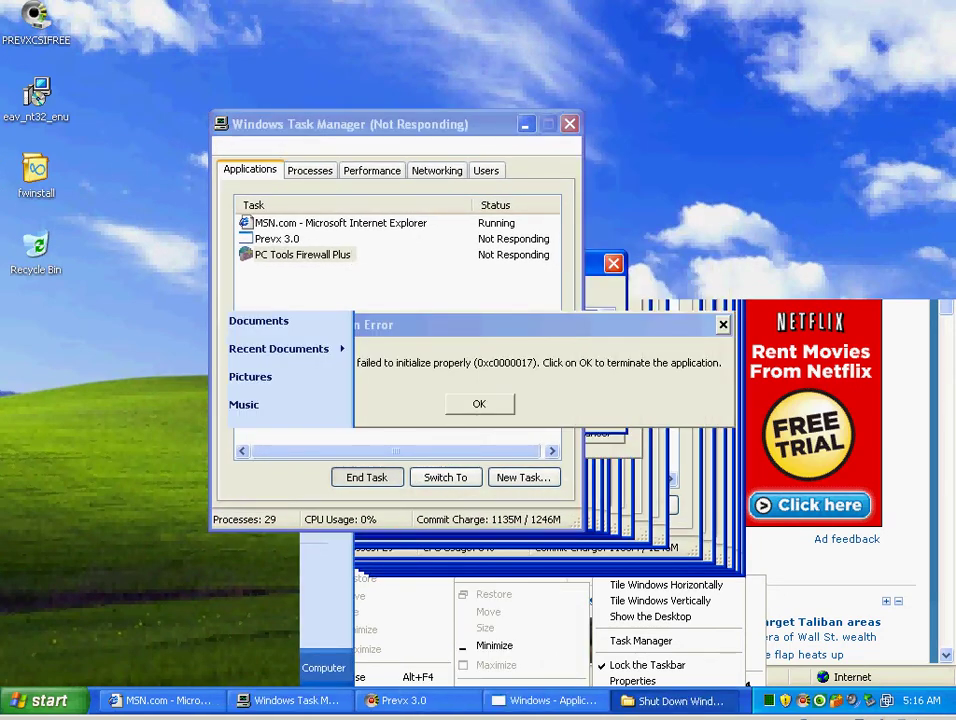
# Step: Restart the Windows XP virtual machine, dismissing the VMware product activation hint and declining to connect floppy0 at every power-on
pyautogui.press('Return')
pyautogui.press('Return')
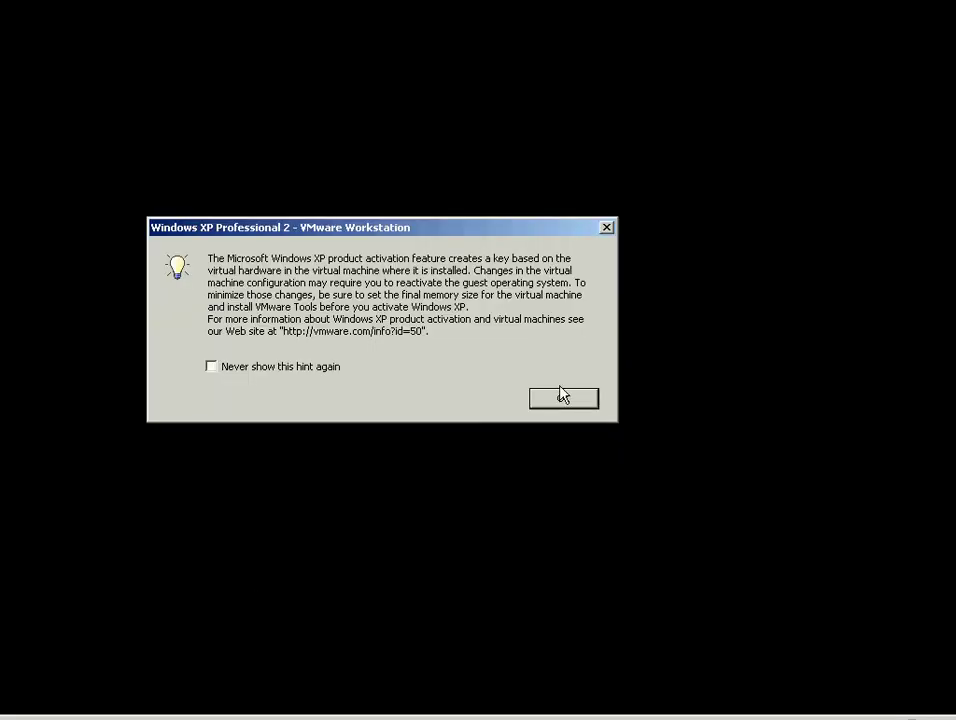
pyautogui.click(561, 393)
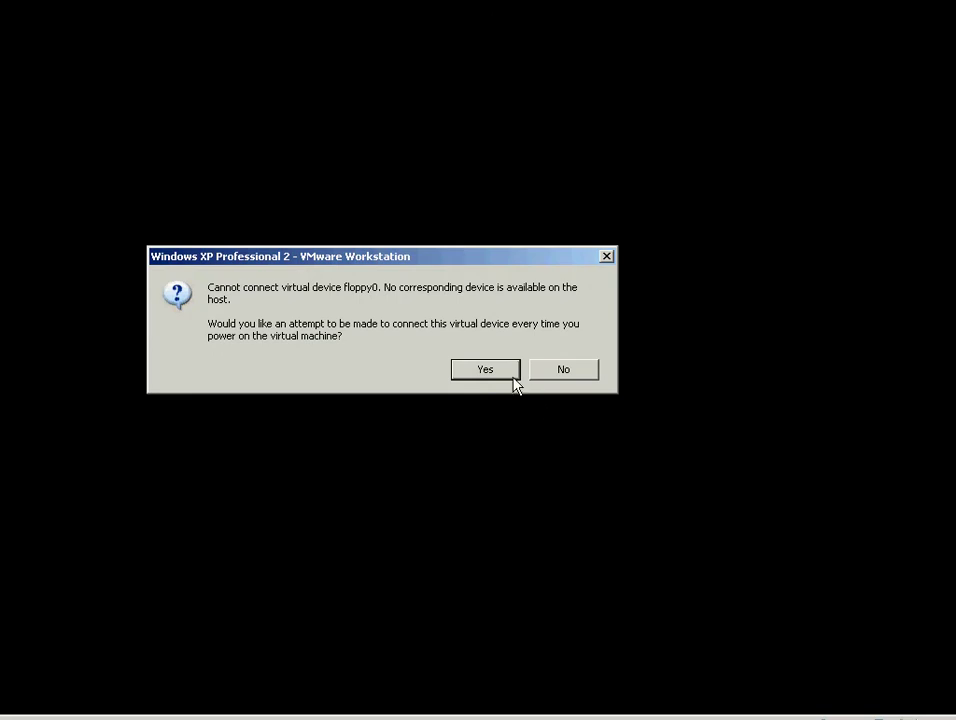
pyautogui.click(538, 372)
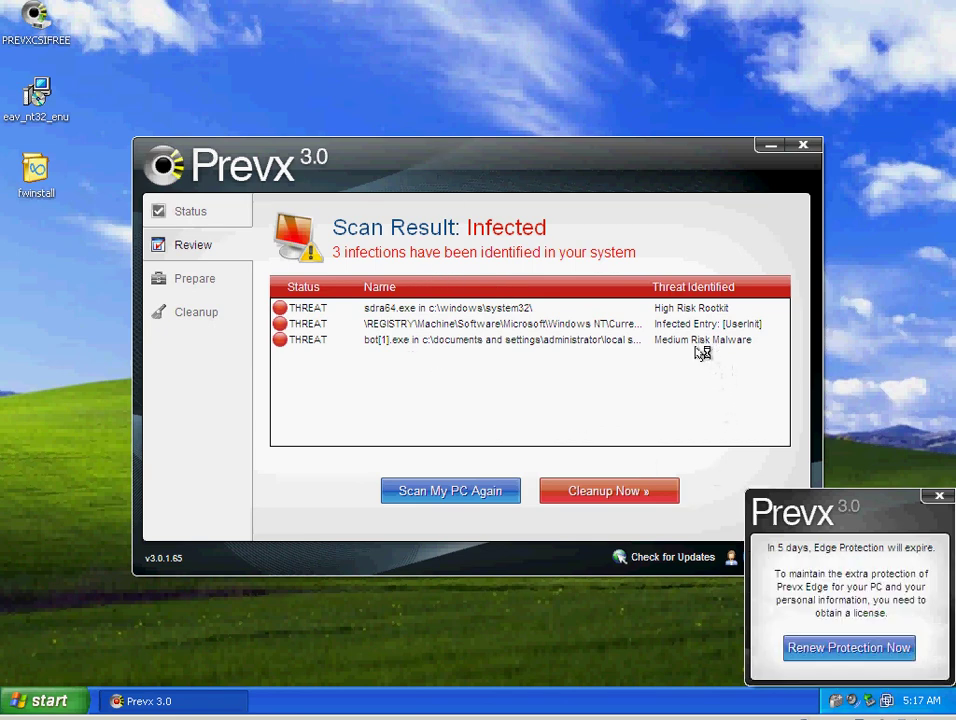
# Step: Inspect the UserInit registry entry and the full path of bot[1].exe among the Prevx threats, then scan the PC again
pyautogui.click(435, 324)
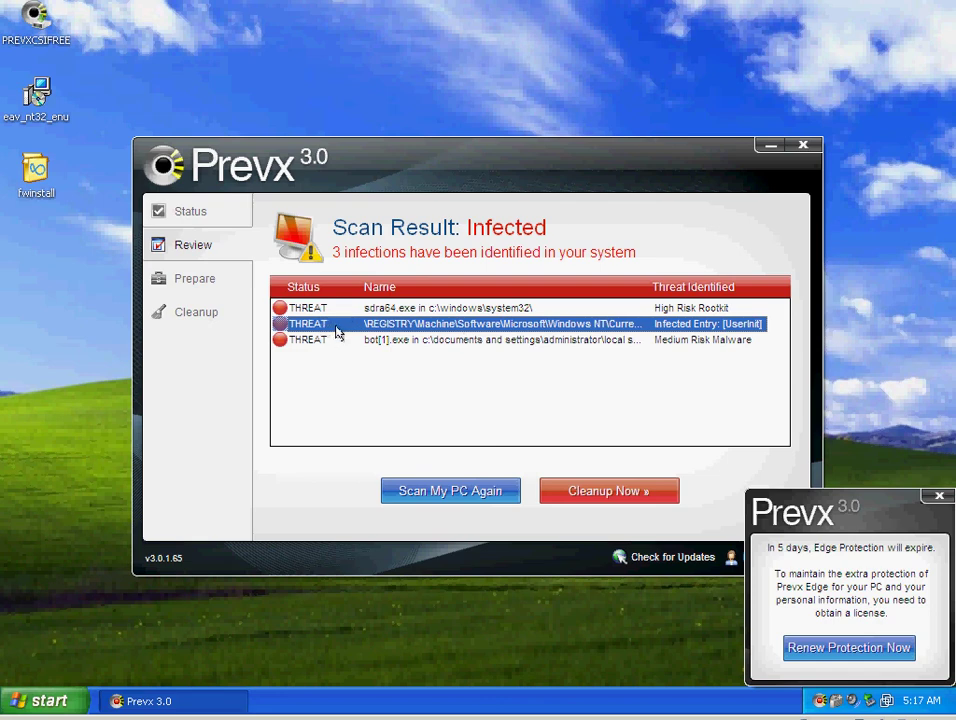
pyautogui.click(367, 341)
pyautogui.click(367, 354)
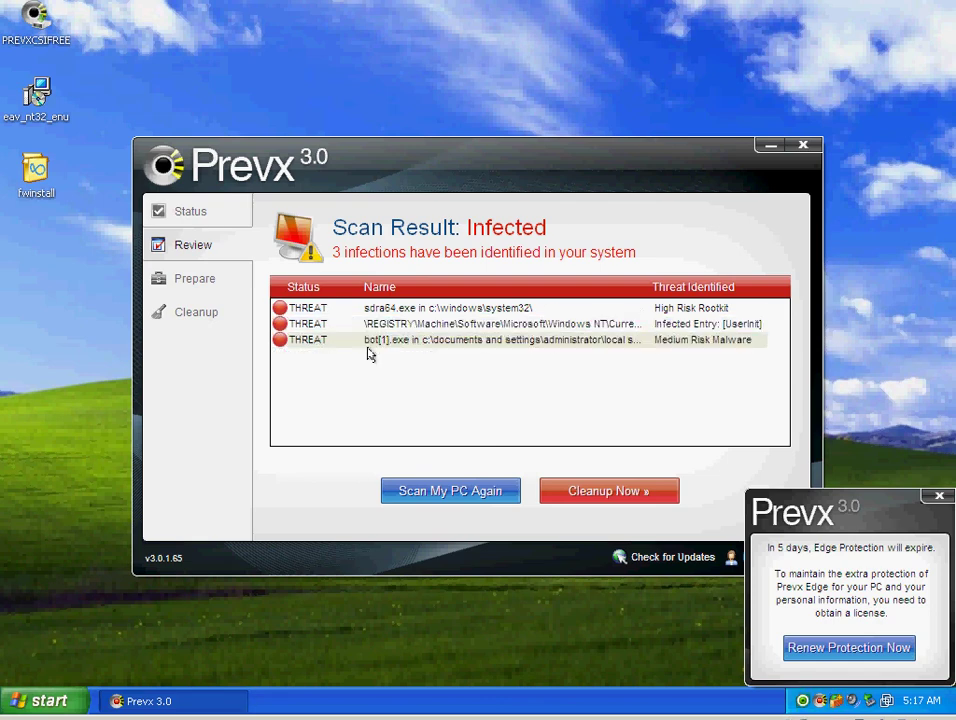
pyautogui.click(368, 346)
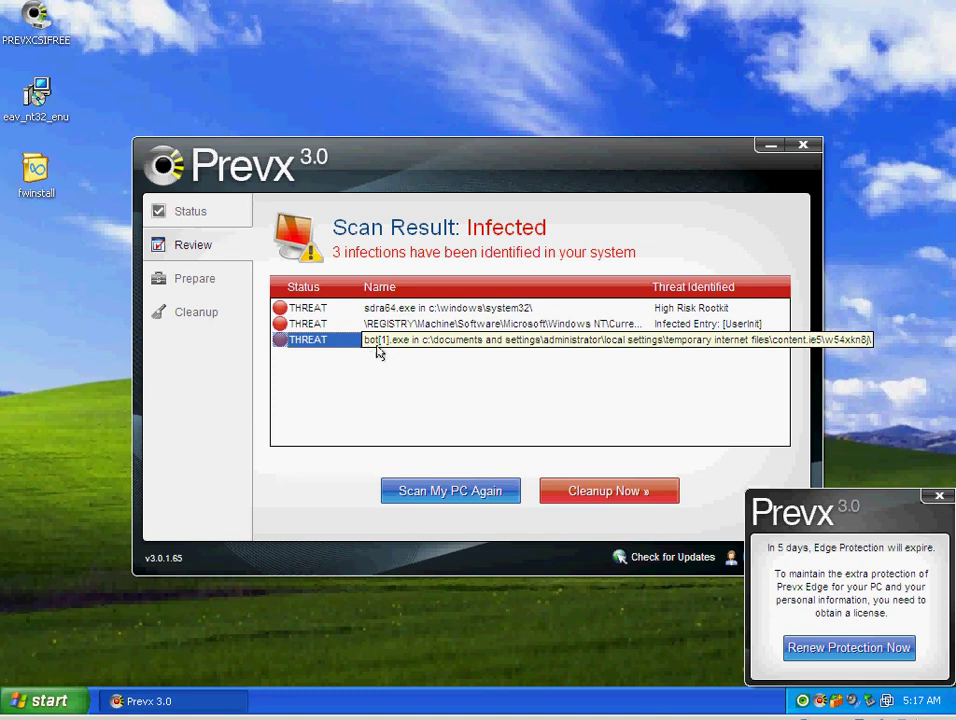
pyautogui.click(939, 495)
pyautogui.click(472, 495)
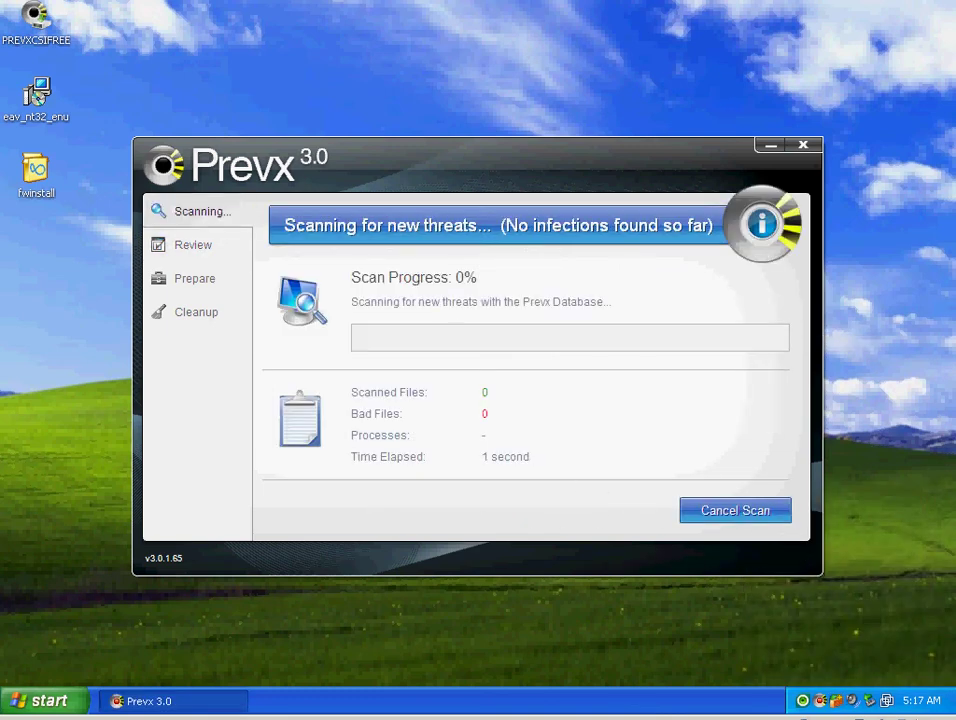